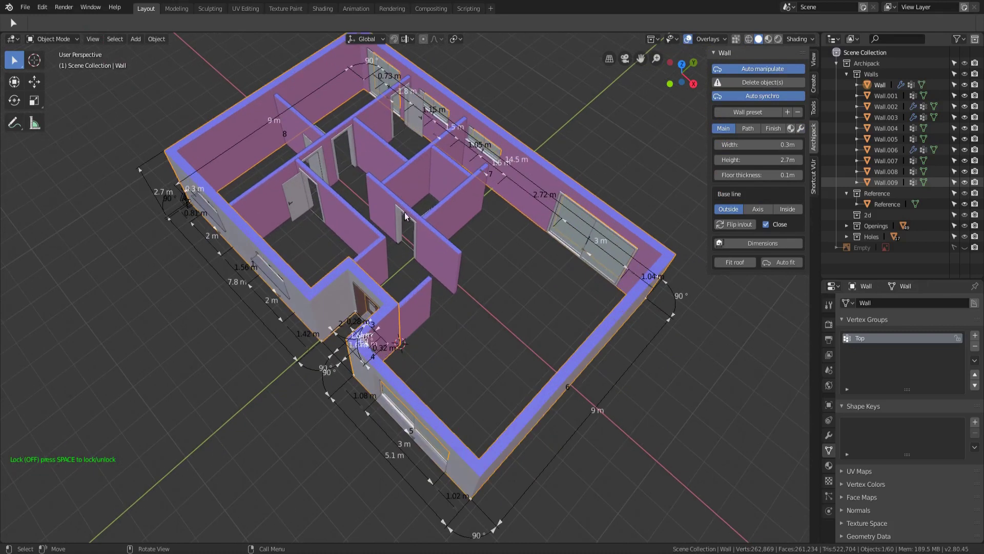
# Step: Generate a 2D floor curve from the exterior wall with the wall's curve creation tools
pyautogui.scroll(-3, 428, 313)
pyautogui.scroll(3, 427, 313)
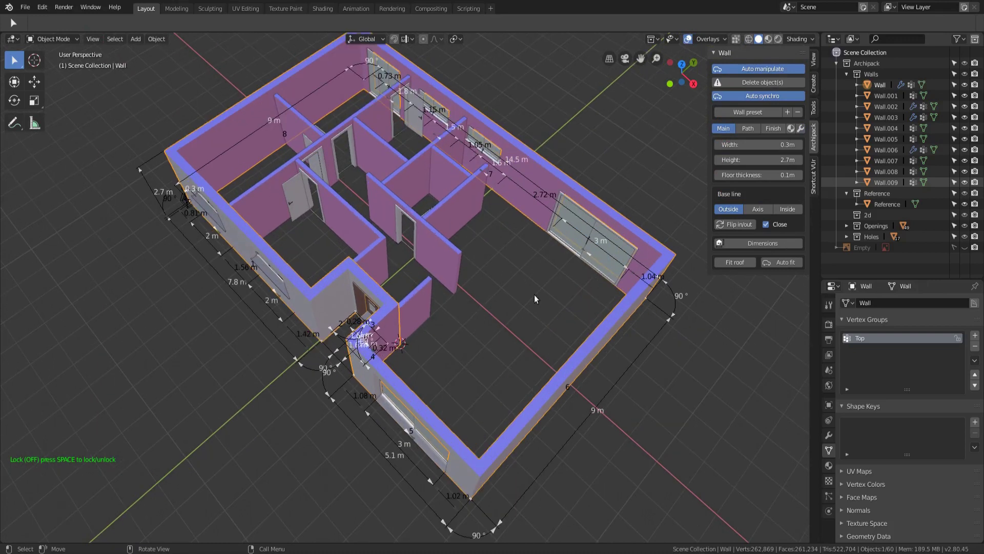
pyautogui.click(801, 128)
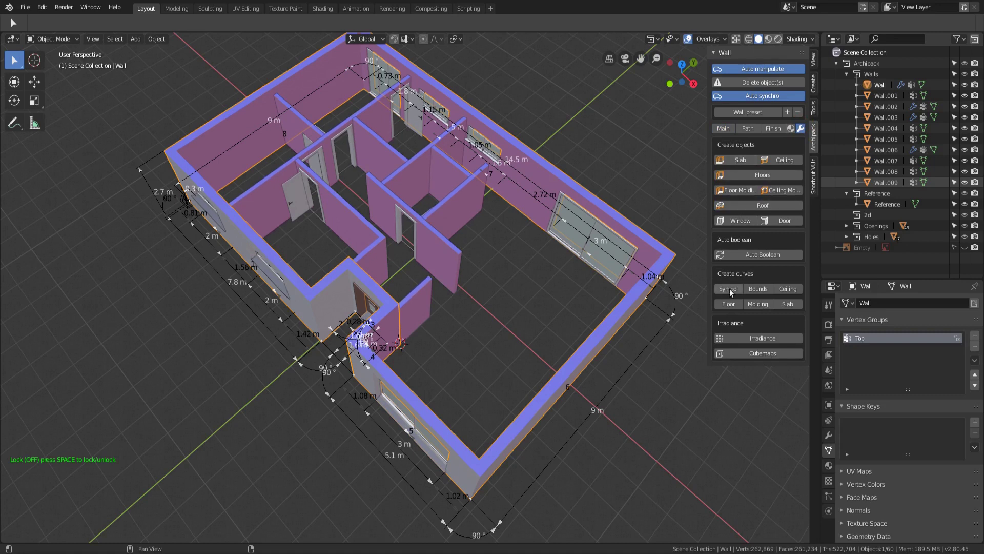
pyautogui.scroll(-1, 458, 295)
pyautogui.scroll(1, 512, 260)
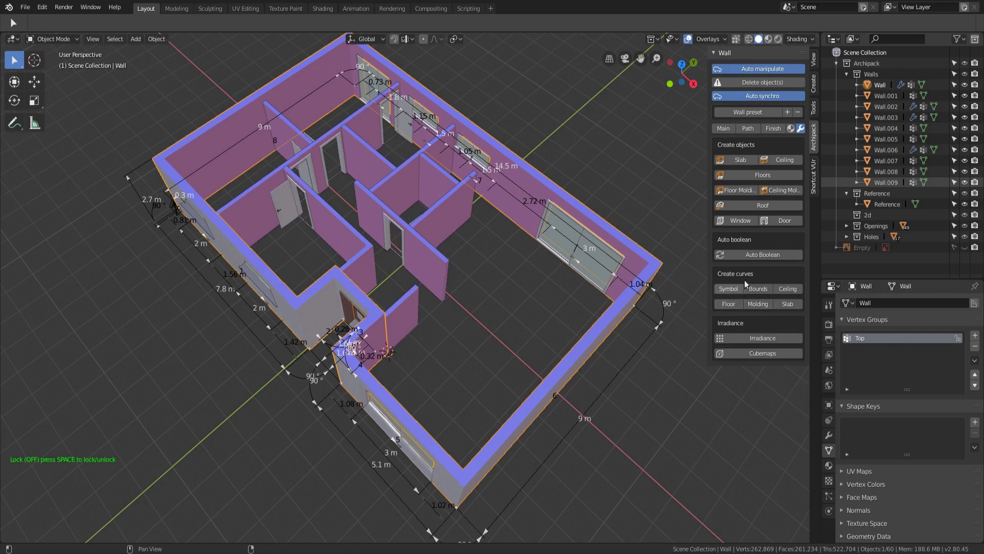
pyautogui.click(729, 305)
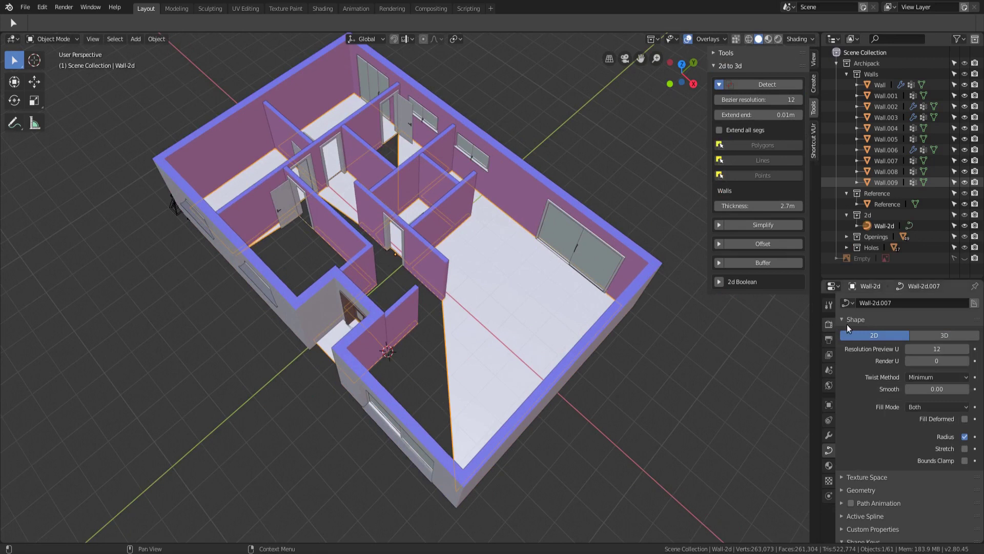
# Step: Switch the floor curve's shape to 3D and move it outside the house, in front of the facade, for inspection
pyautogui.click(943, 335)
pyautogui.scroll(-3, 554, 281)
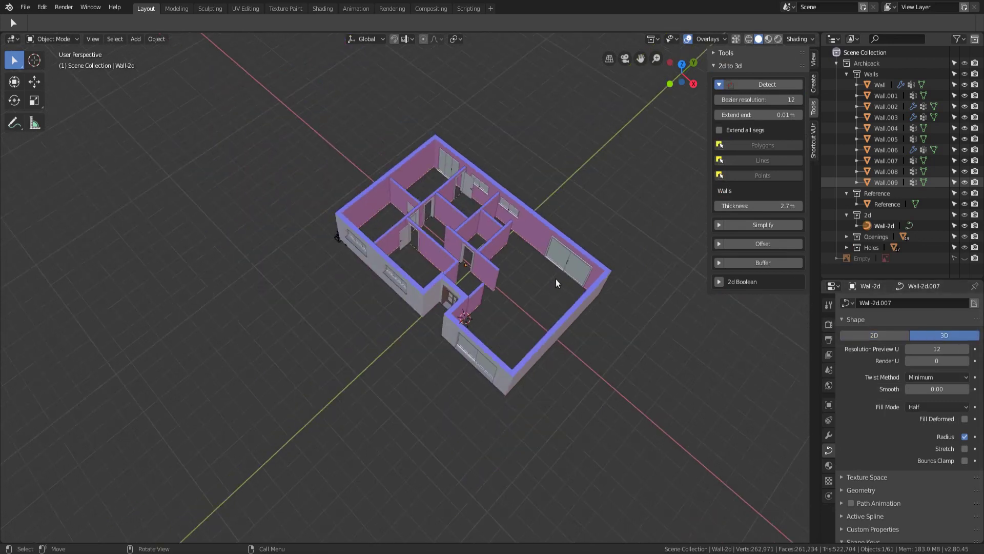
pyautogui.press('g')
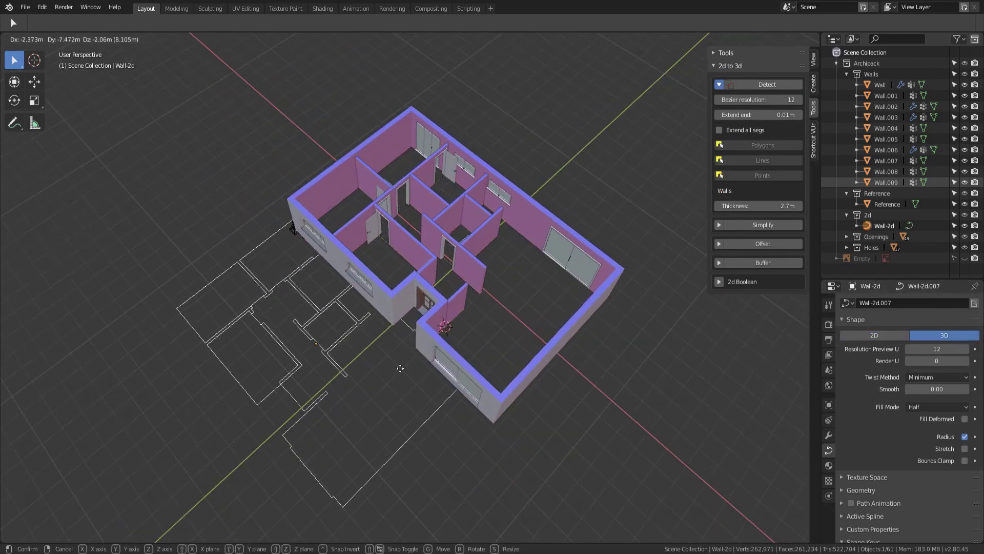
pyautogui.click(386, 379)
pyautogui.moveTo(386, 378); pyautogui.dragTo(345, 373, button='middle')
pyautogui.scroll(5, 345, 374)
pyautogui.scroll(-5, 360, 324)
pyautogui.scroll(5, 383, 300)
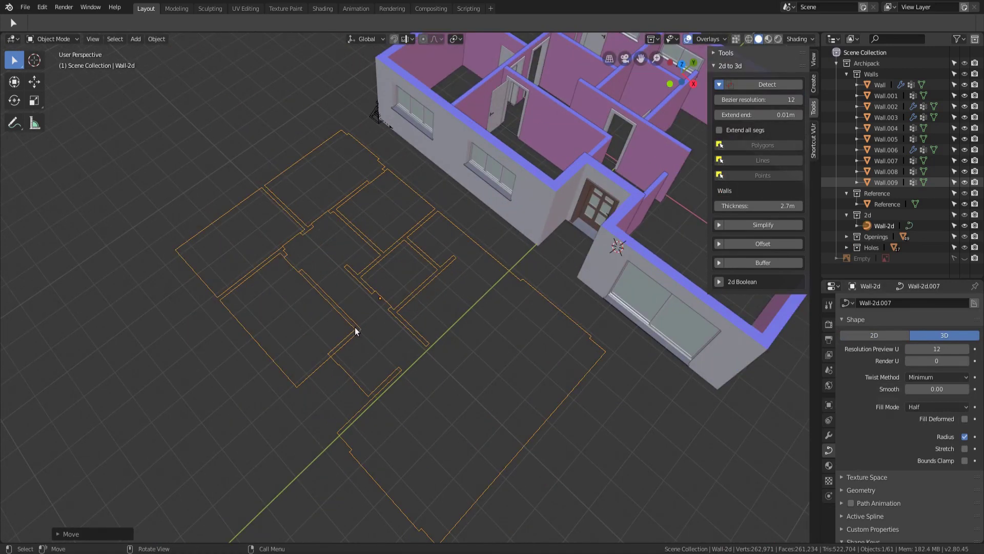
pyautogui.scroll(-4, 357, 329)
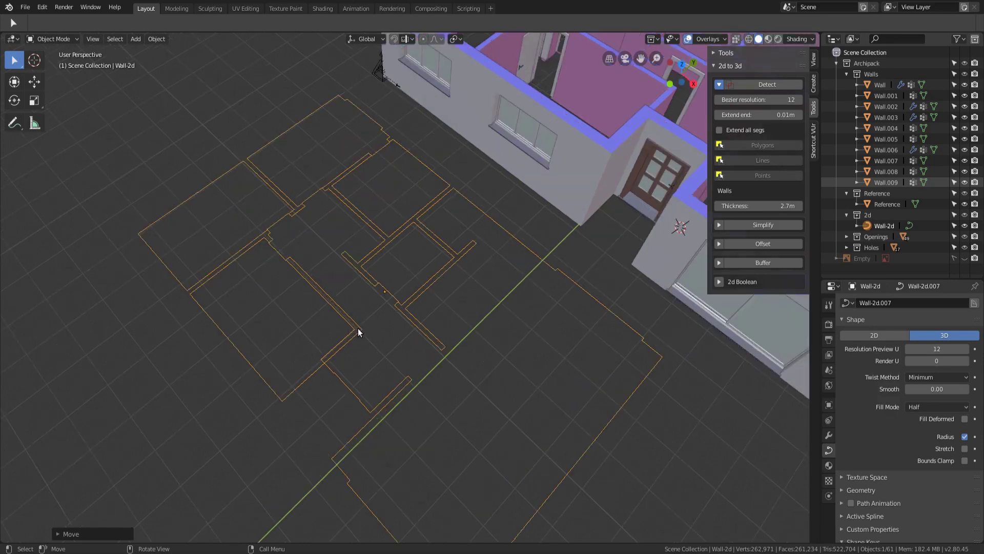
pyautogui.scroll(6, 359, 324)
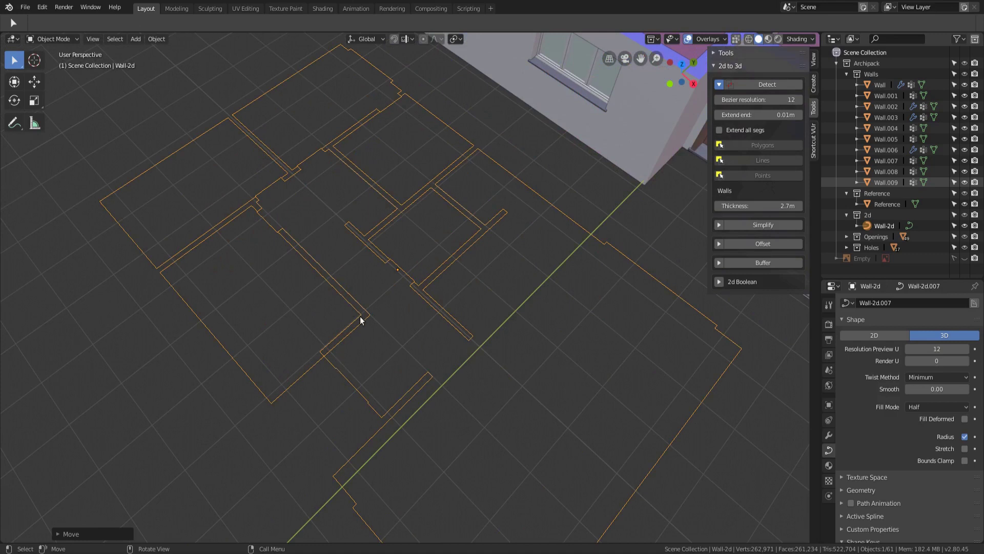
# Step: Examine which room outlines are connected in the floor curve by selecting the linked points of the entrance outline in Edit Mode
pyautogui.press('Tab')
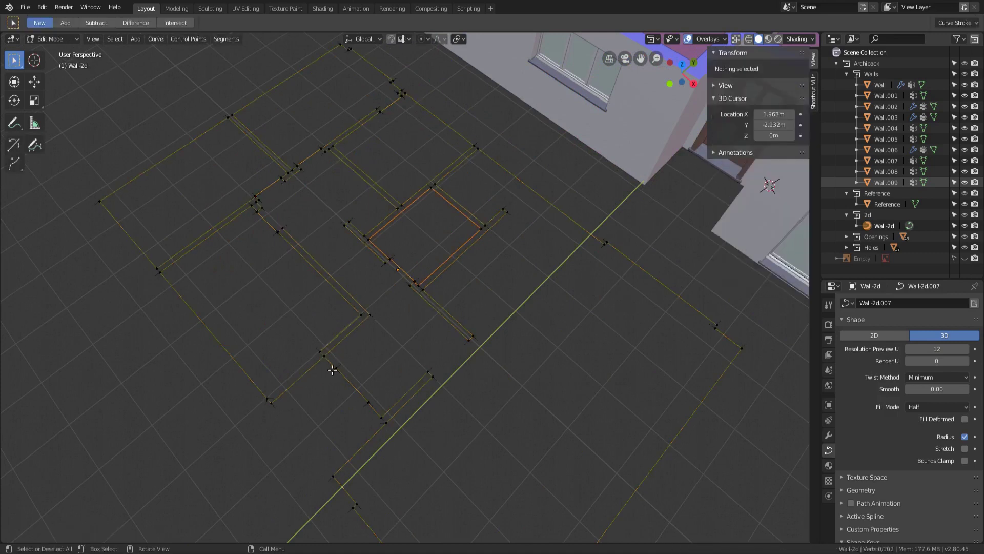
pyautogui.click(335, 367)
pyautogui.hotkey('ctrl', 'l')
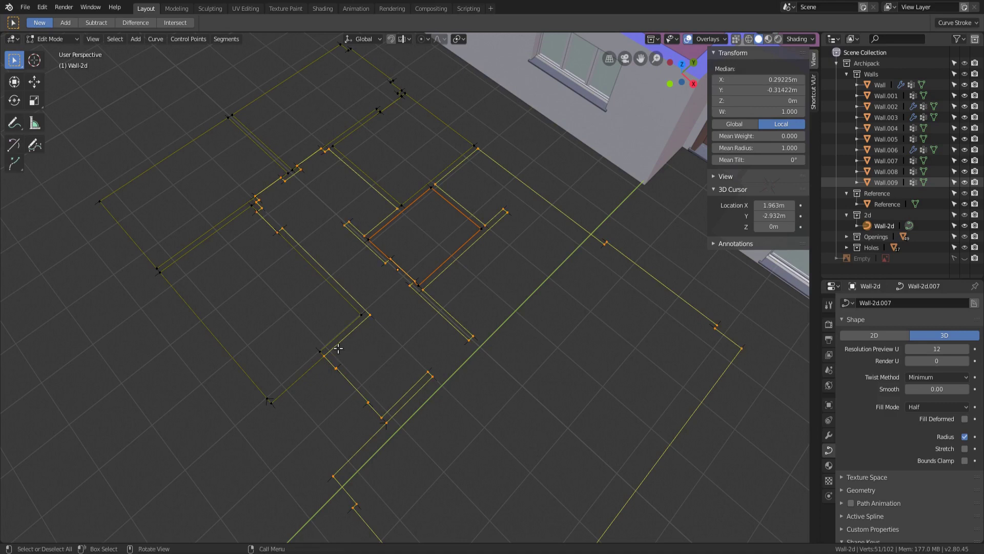
pyautogui.click(346, 326)
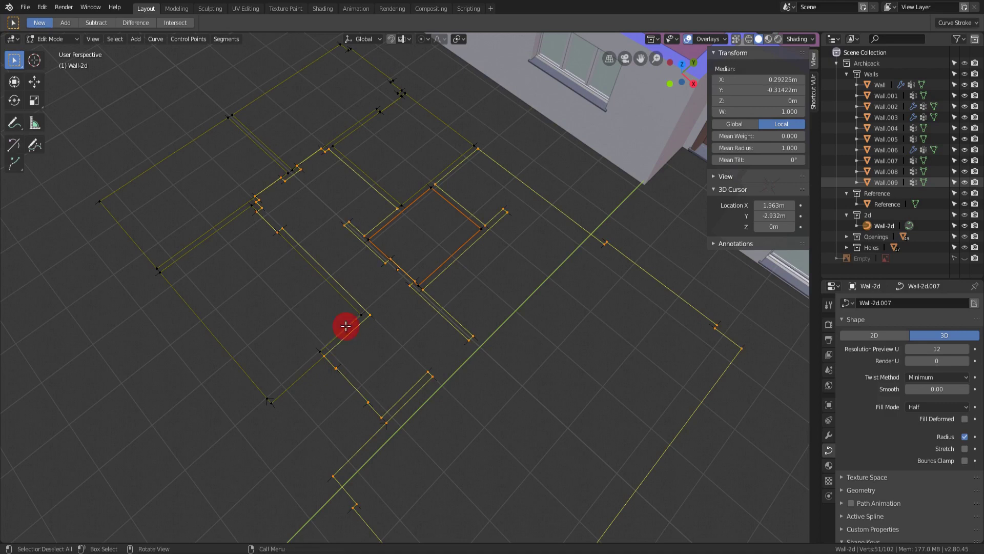
pyautogui.keyDown('ctrl'); pyautogui.click(392, 321); pyautogui.keyUp('ctrl')
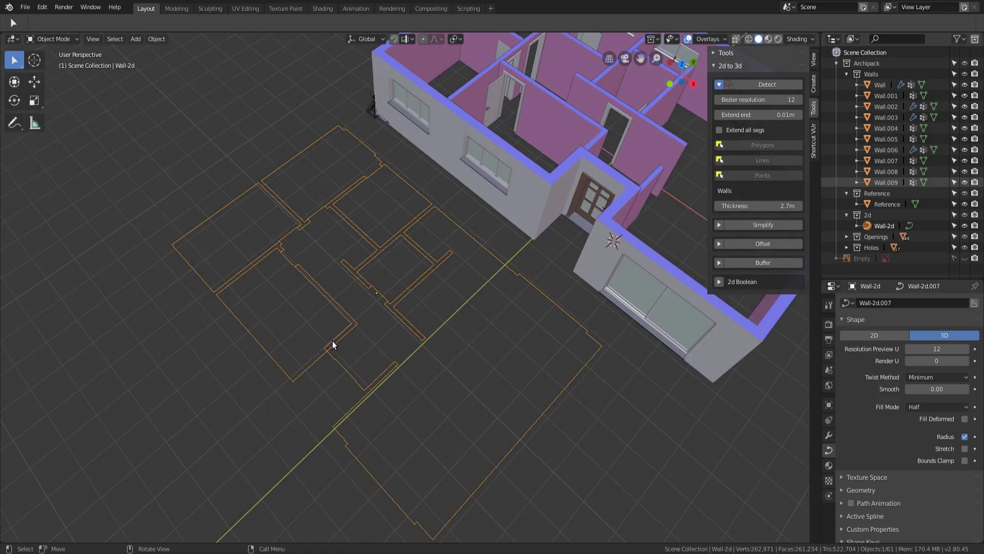
# Step: Delete the floor curve lying beside the house
pyautogui.moveTo(333, 341)
pyautogui.mouseDown(button='middle')
pyautogui.moveTo(484, 337)
pyautogui.moveTo(448, 268)
pyautogui.moveTo(460, 253)
pyautogui.mouseUp(button='middle')
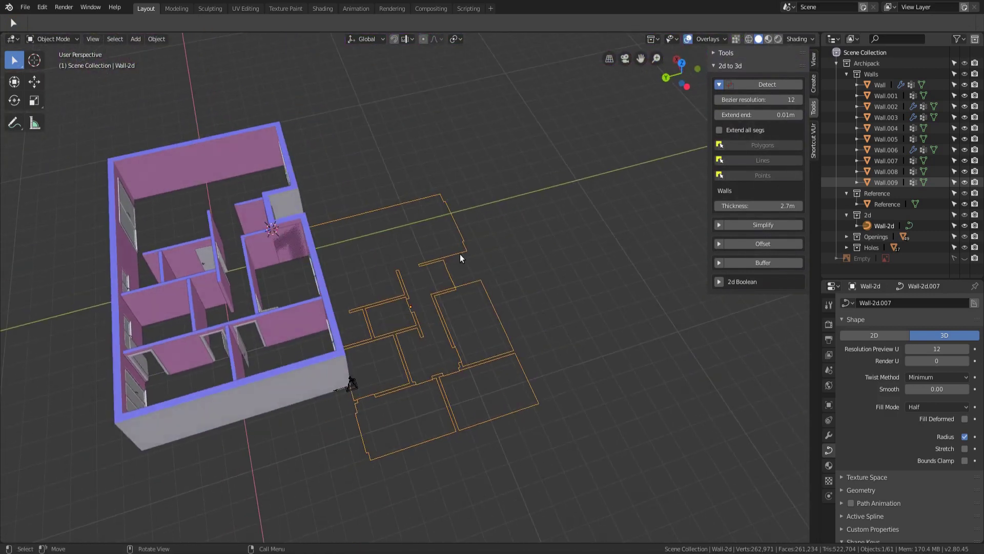
pyautogui.press('x')
pyautogui.click(460, 253)
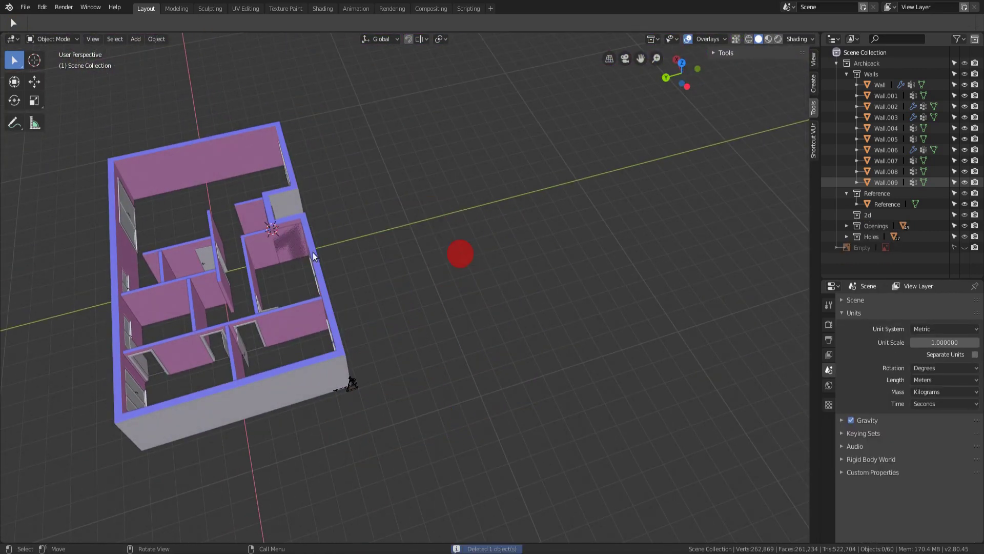
# Step: Shorten the 2.77 m segment of the interior wall that encloses the room beside the entrance
pyautogui.click(267, 252)
pyautogui.scroll(5, 275, 255)
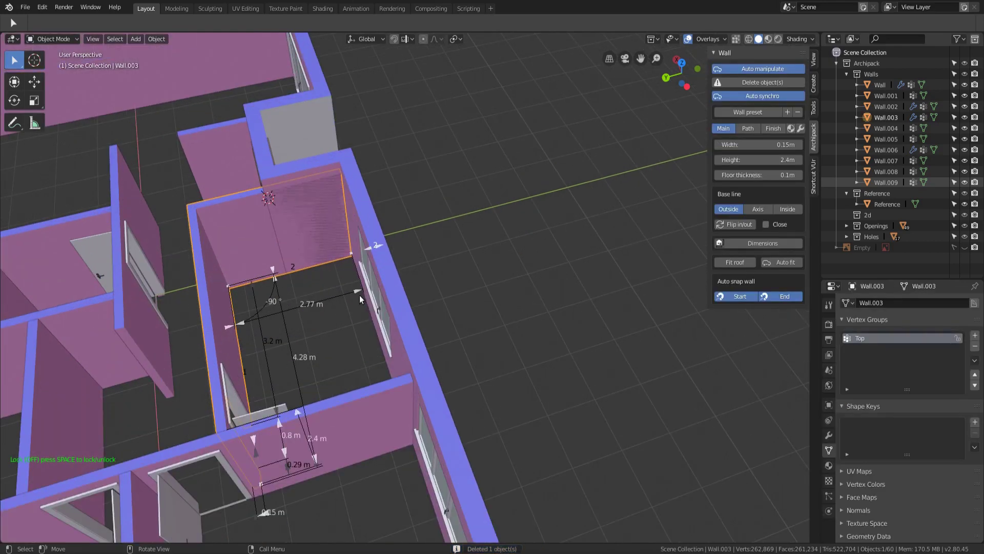
pyautogui.moveTo(359, 290); pyautogui.dragTo(298, 278)
pyautogui.scroll(-6, 521, 282)
pyautogui.moveTo(582, 291); pyautogui.dragTo(483, 269, button='middle')
pyautogui.scroll(-3, 487, 260)
pyautogui.scroll(5, 494, 311)
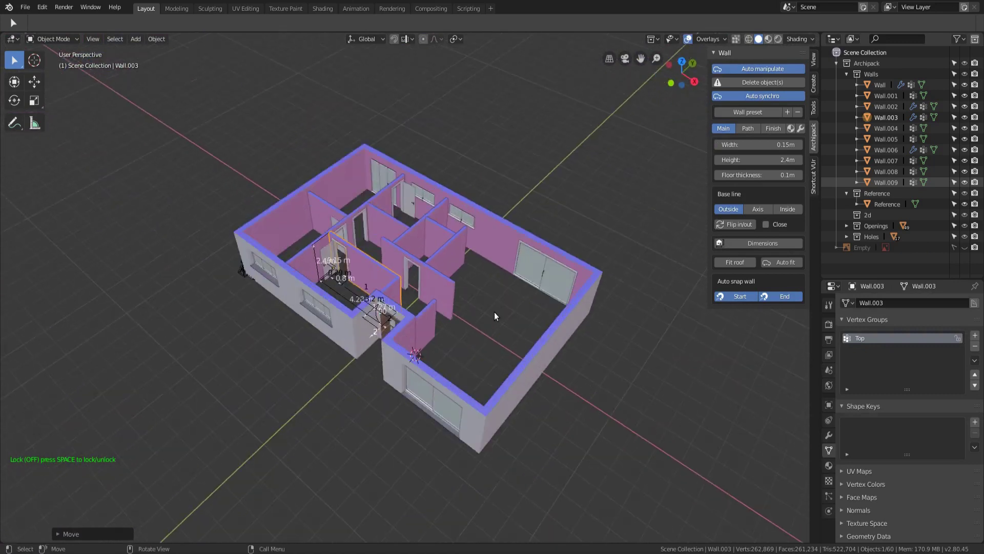
# Step: Select the exterior wall and generate a fresh floor curve from the adjusted layout
pyautogui.scroll(1, 495, 313)
pyautogui.click(500, 237)
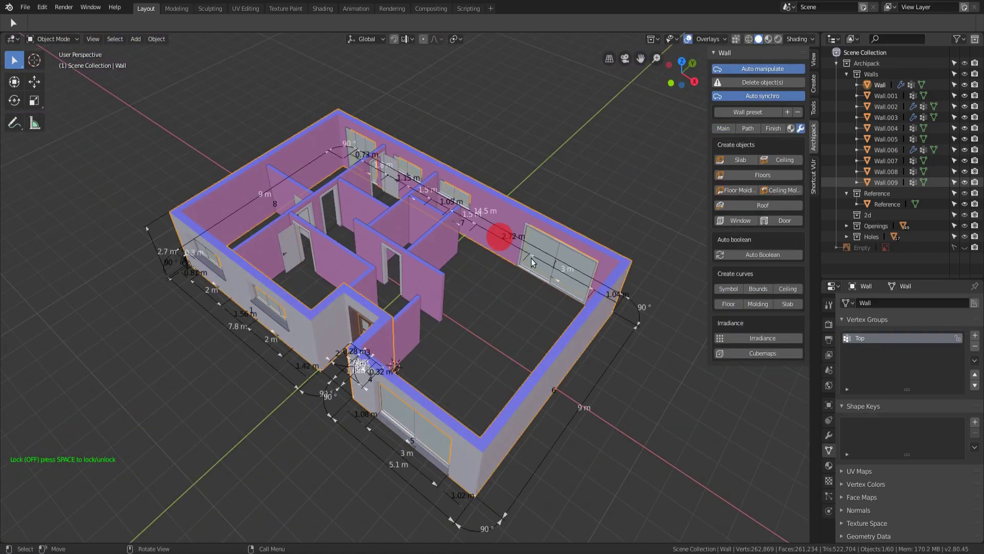
pyautogui.click(734, 303)
pyautogui.scroll(-3, 506, 286)
pyautogui.scroll(2, 505, 286)
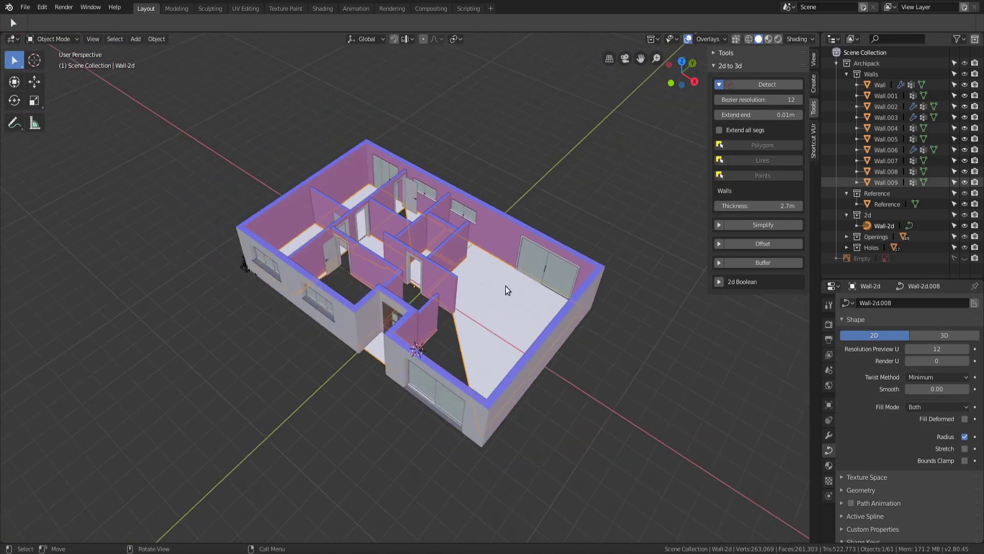
# Step: Set the regenerated floor curve to 3D and place it clear of the house to check its room outlines
pyautogui.click(947, 334)
pyautogui.scroll(-3, 526, 306)
pyautogui.scroll(2, 523, 306)
pyautogui.press('g')
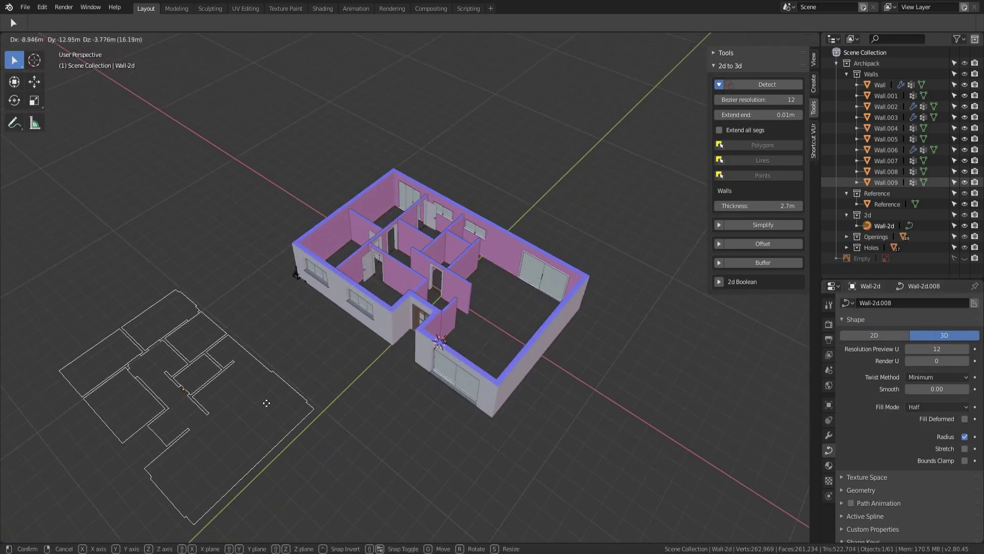
pyautogui.click(315, 391)
pyautogui.scroll(-3, 282, 346)
pyautogui.scroll(3, 268, 345)
pyautogui.keyDown('shift'); pyautogui.moveTo(268, 345); pyautogui.dragTo(378, 226, button='middle'); pyautogui.keyUp('shift')
pyautogui.scroll(2, 378, 273)
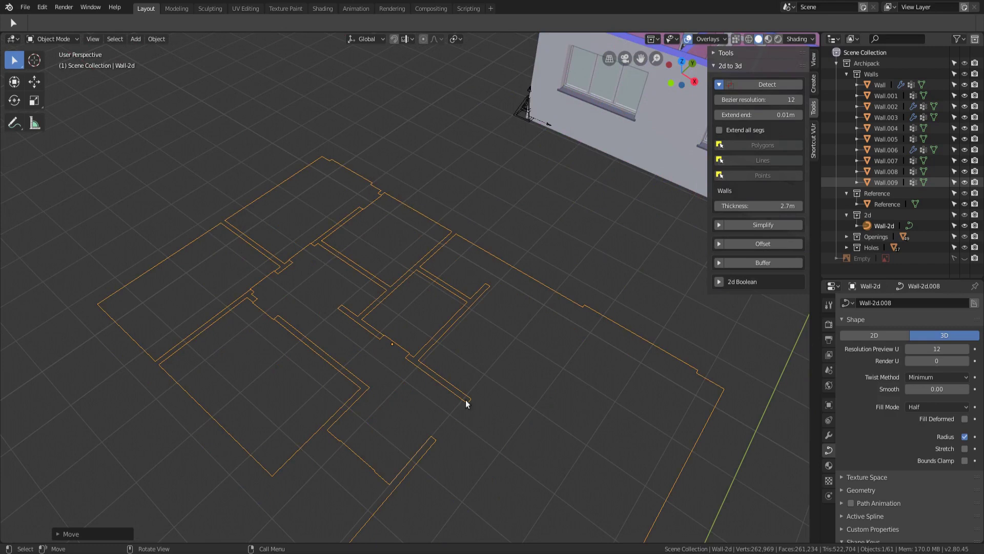
pyautogui.scroll(-4, 430, 365)
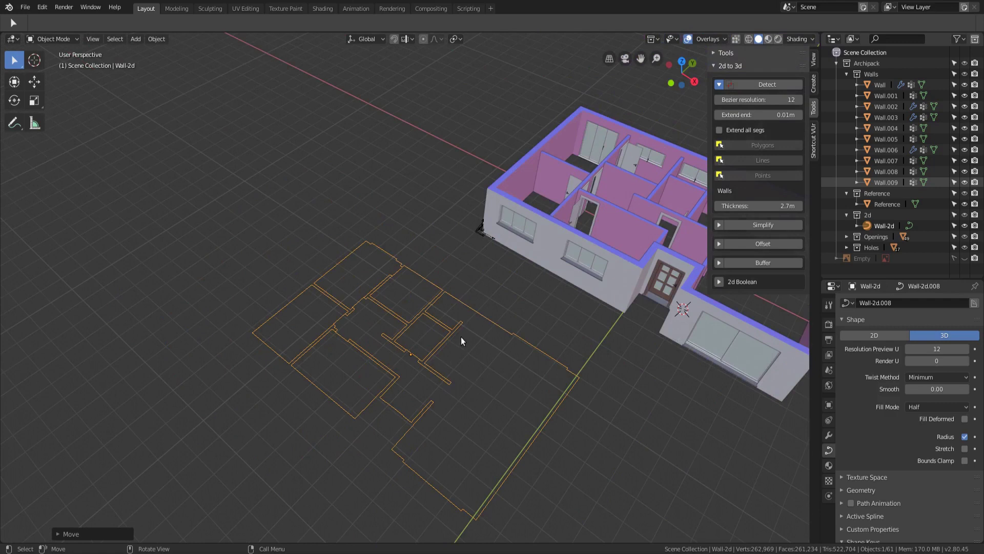
pyautogui.scroll(4, 439, 321)
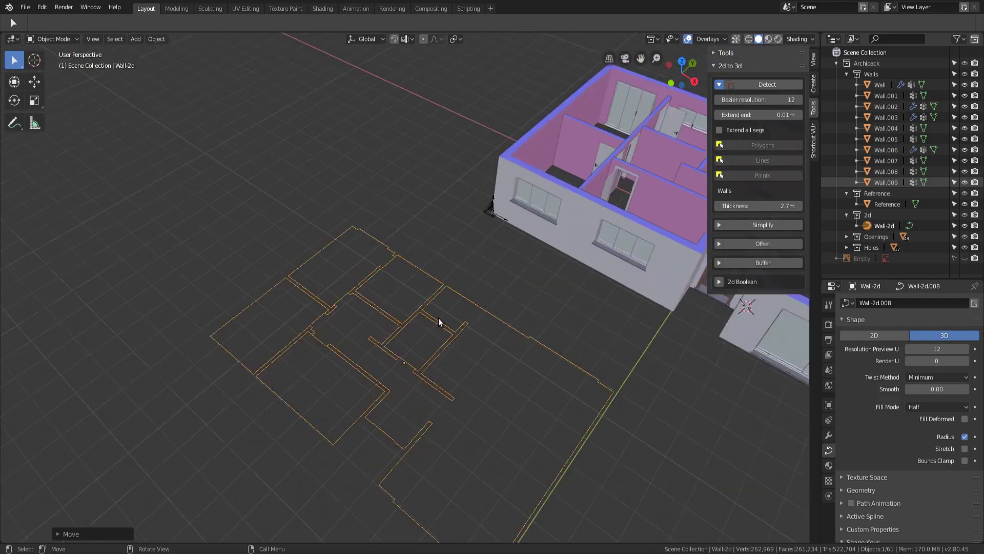
# Step: Remove the regenerated floor curve from the scene
pyautogui.press('x')
pyautogui.click(438, 318)
pyautogui.scroll(-5, 285, 305)
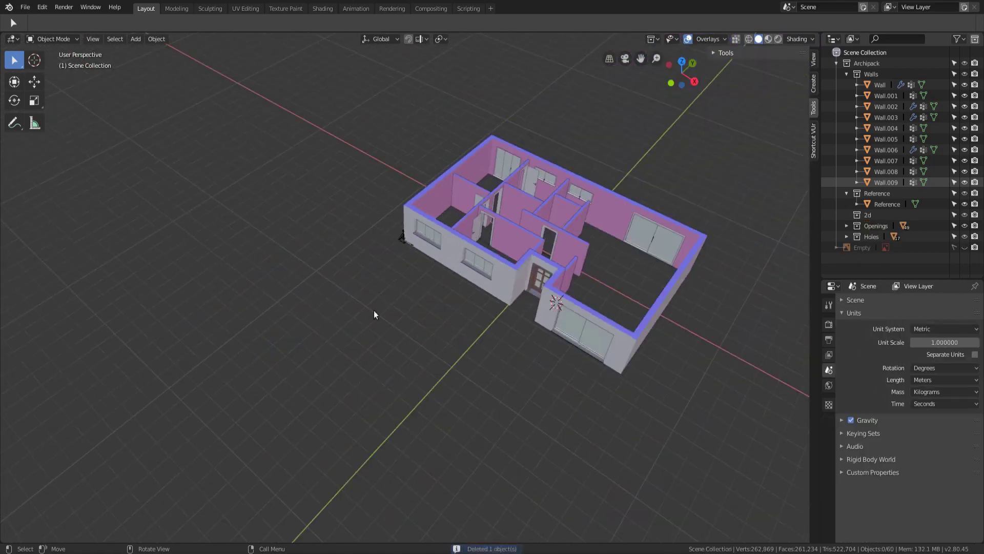
# Step: Generate floors for all rooms from the exterior wall using the Boards 200x20 preset
pyautogui.click(614, 229)
pyautogui.moveTo(614, 256); pyautogui.dragTo(587, 278, button='middle')
pyautogui.moveTo(360, 266); pyautogui.dragTo(549, 281, button='middle')
pyautogui.scroll(3, 515, 269)
pyautogui.scroll(1, 515, 270)
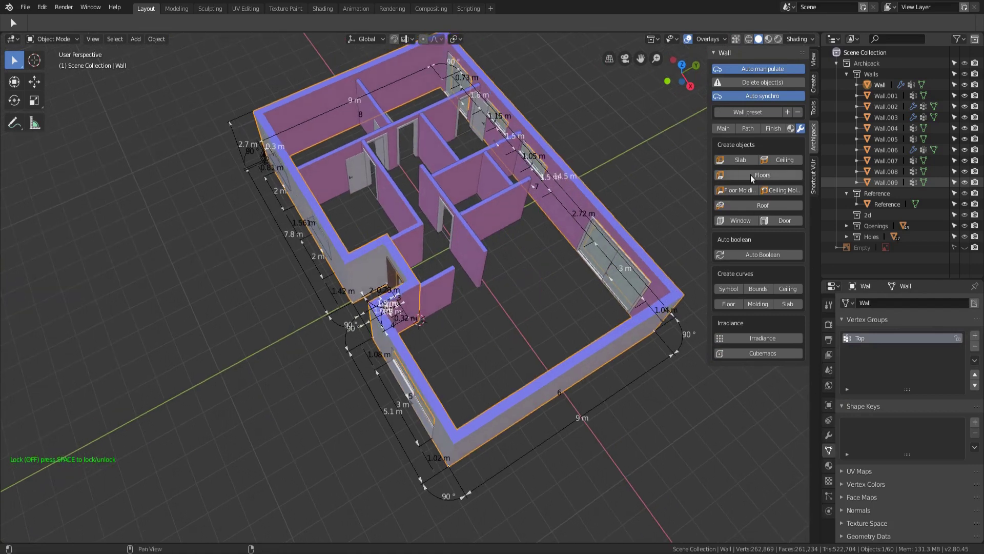
pyautogui.click(752, 177)
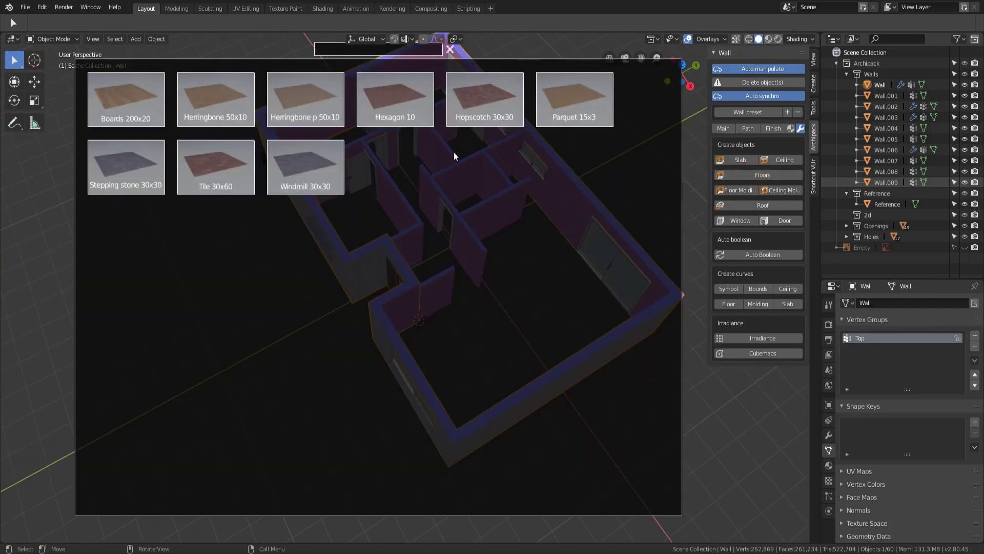
pyautogui.click(520, 287)
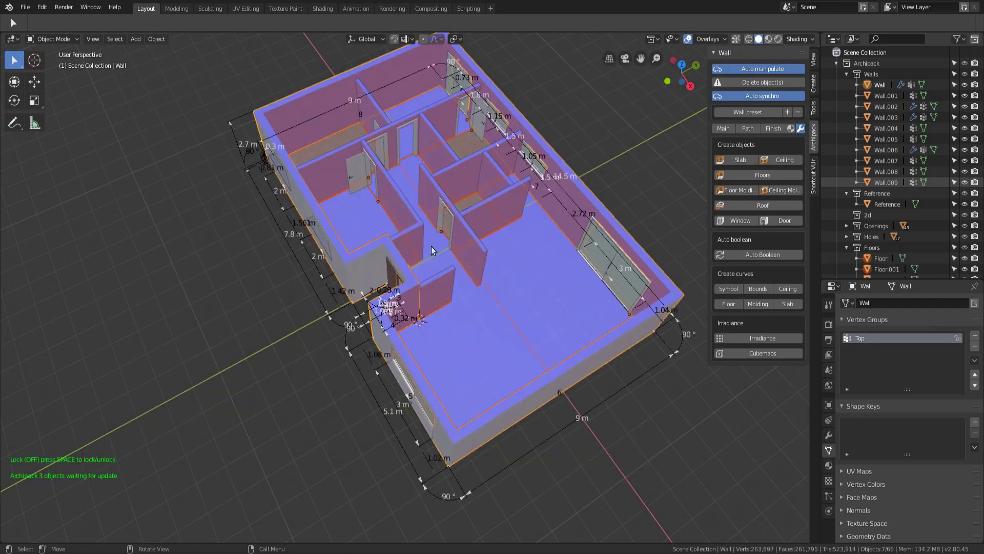
pyautogui.moveTo(476, 176); pyautogui.dragTo(596, 167, button='middle')
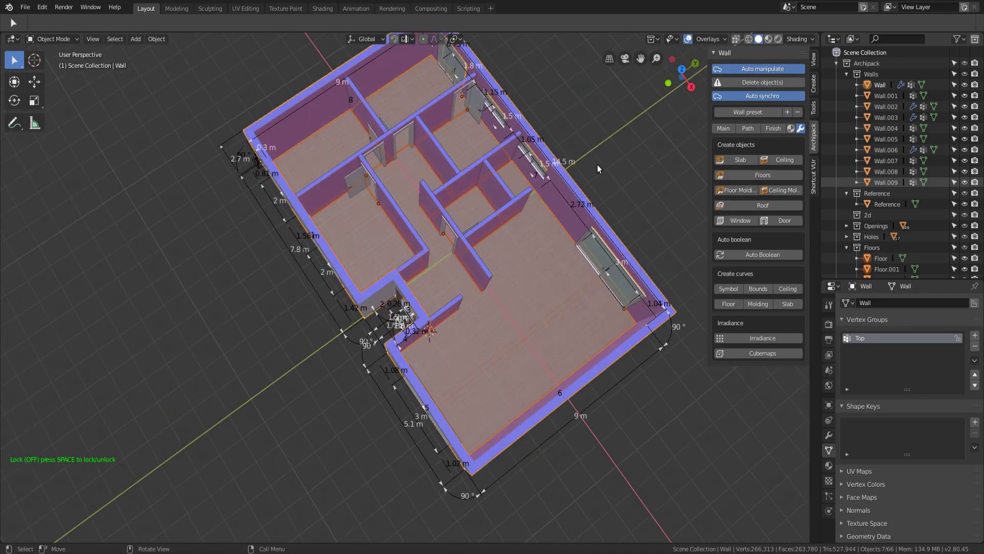
# Step: Apply the Tile 30x60 preset to the floors of the utility room with the outside door and the small enclosed middle room
pyautogui.scroll(4, 479, 165)
pyautogui.click(459, 133)
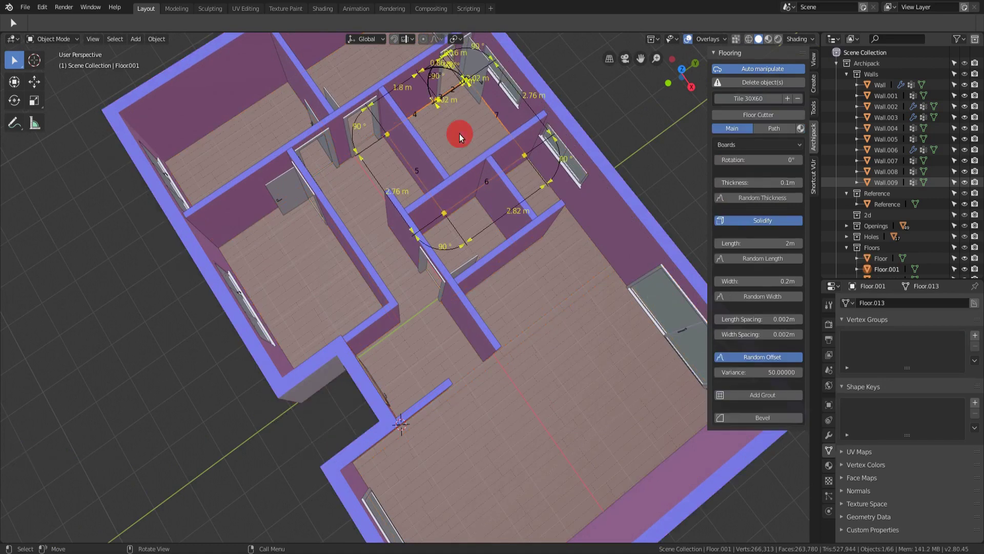
pyautogui.keyDown('shift'); pyautogui.click(472, 216); pyautogui.keyUp('shift')
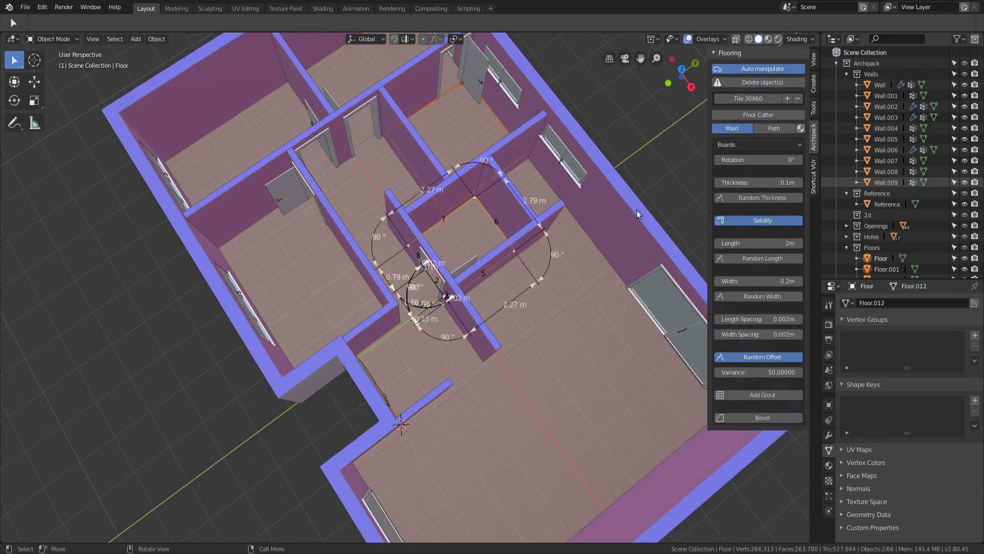
pyautogui.click(746, 98)
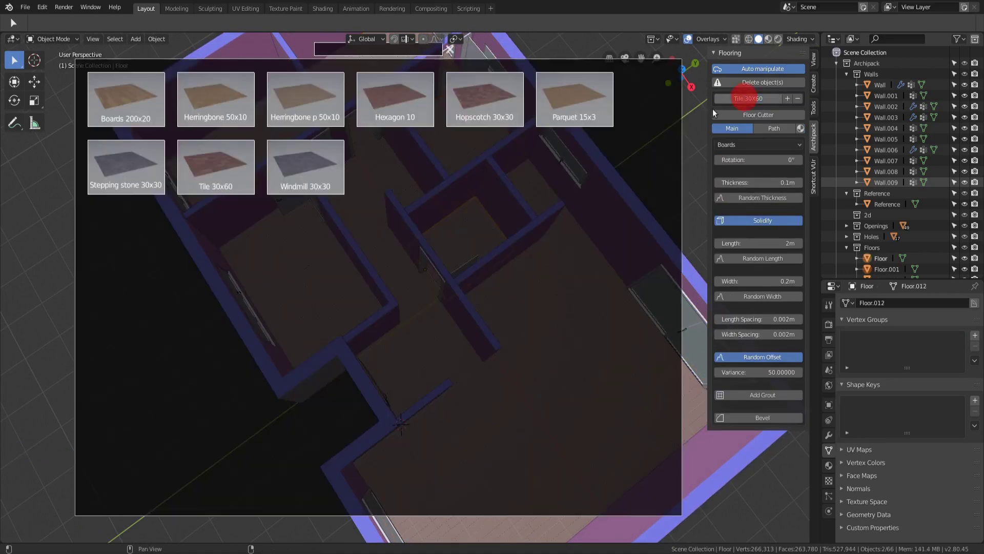
pyautogui.click(215, 166)
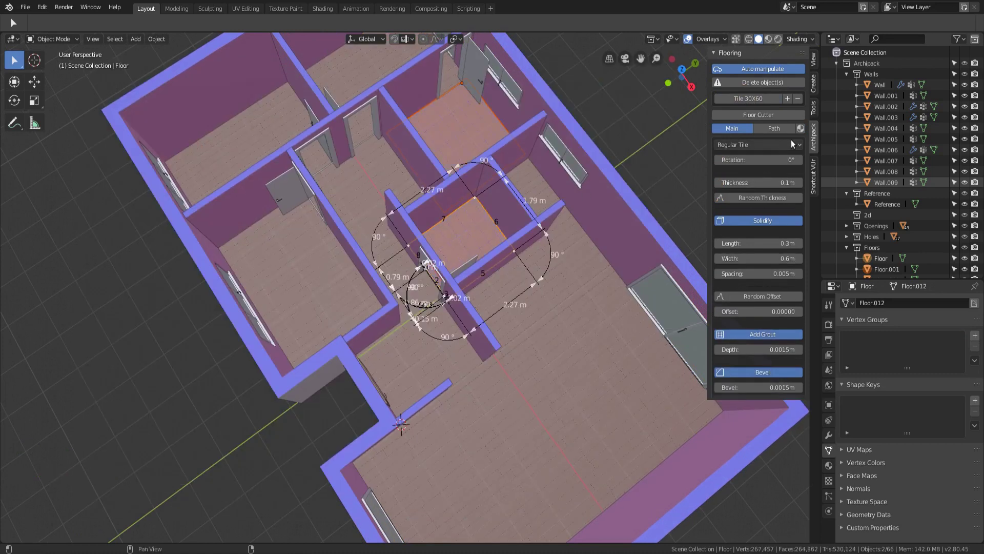
# Step: Assign the Random white tiles material to the two selected tiled floors
pyautogui.click(800, 128)
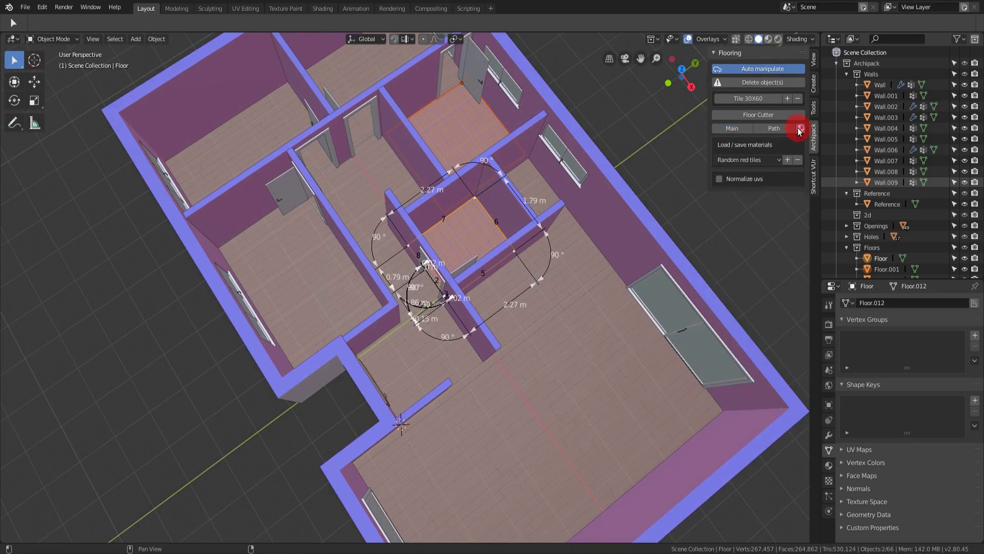
pyautogui.click(758, 159)
pyautogui.click(751, 257)
pyautogui.moveTo(540, 248); pyautogui.dragTo(510, 246, button='middle')
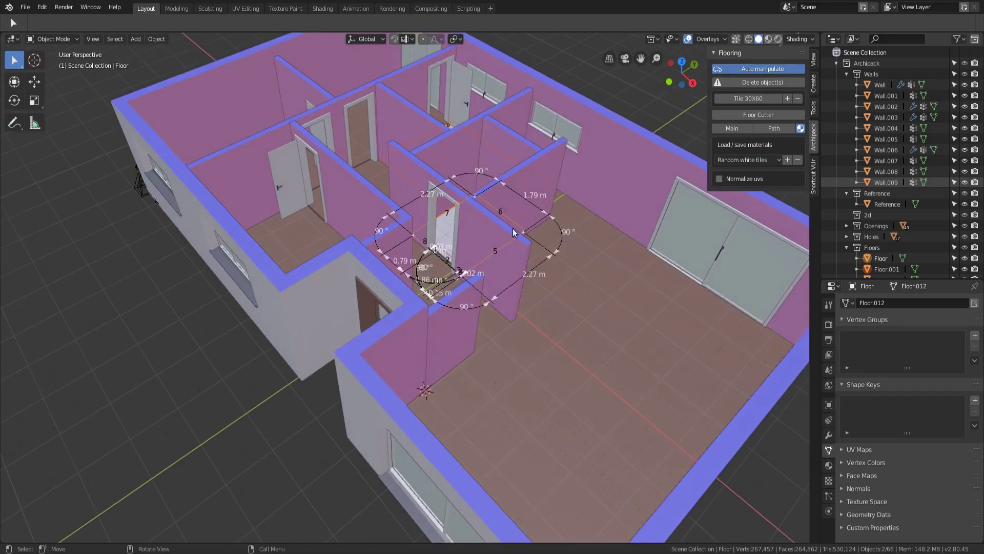
pyautogui.scroll(-3, 510, 247)
pyautogui.moveTo(567, 257); pyautogui.dragTo(562, 280, button='middle')
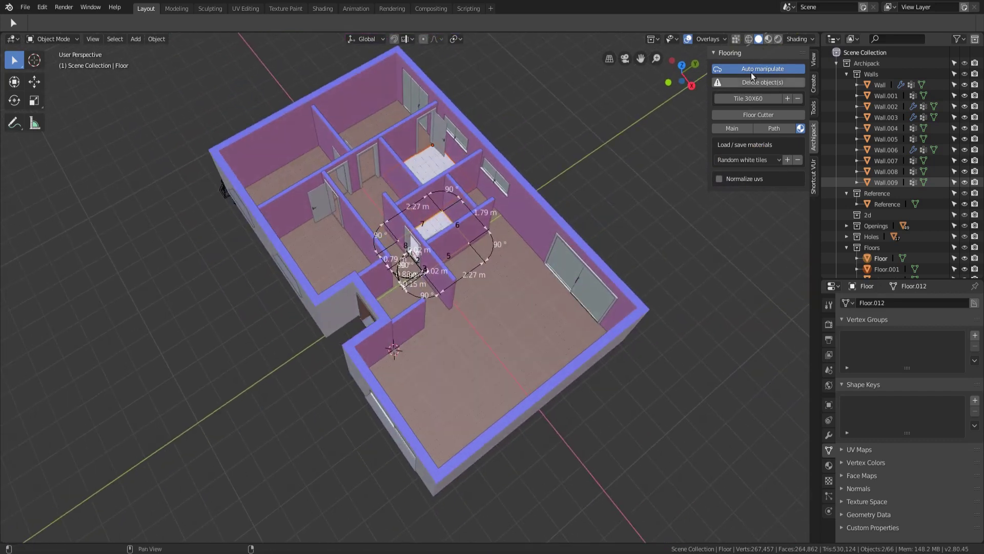
# Step: Generate floor moldings for all rooms from the exterior wall
pyautogui.click(768, 39)
pyautogui.moveTo(530, 210); pyautogui.dragTo(543, 199, button='middle')
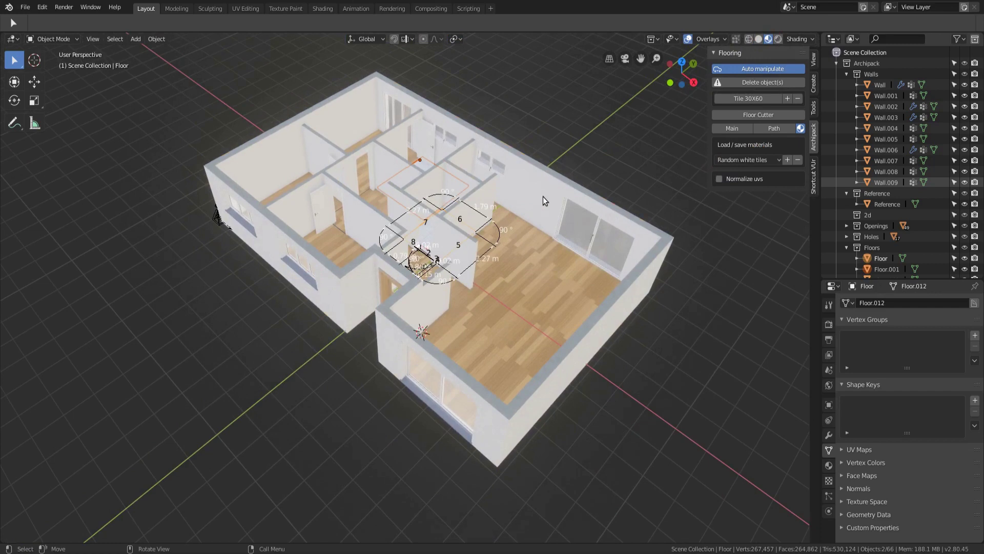
pyautogui.click(543, 195)
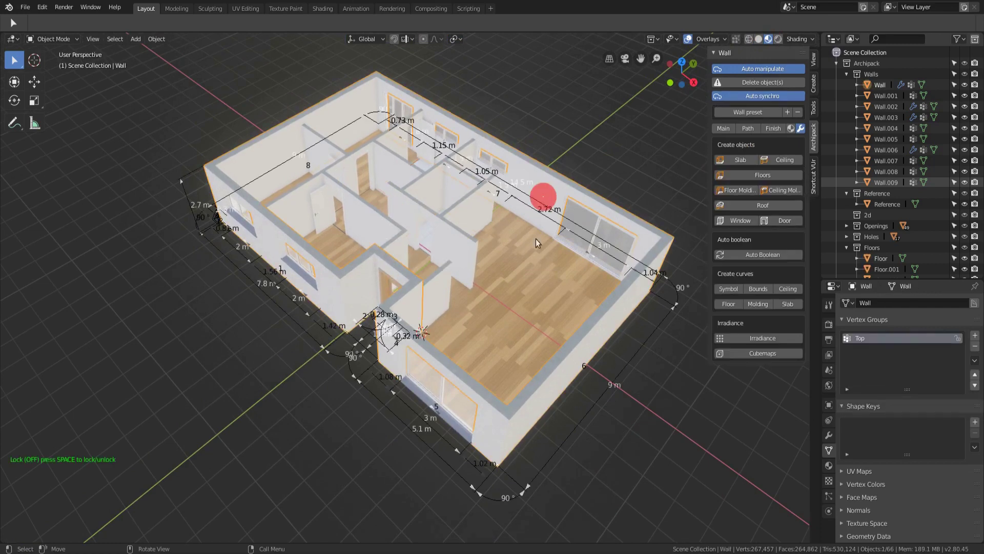
pyautogui.click(758, 39)
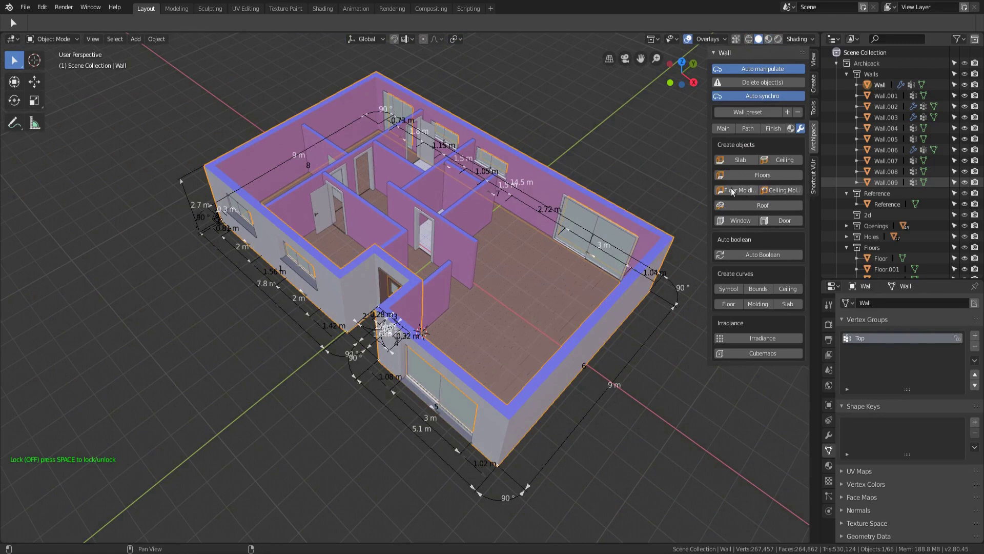
pyautogui.click(747, 191)
pyautogui.click(302, 106)
pyautogui.click(543, 292)
pyautogui.moveTo(547, 312); pyautogui.dragTo(528, 293, button='middle')
pyautogui.scroll(5, 515, 232)
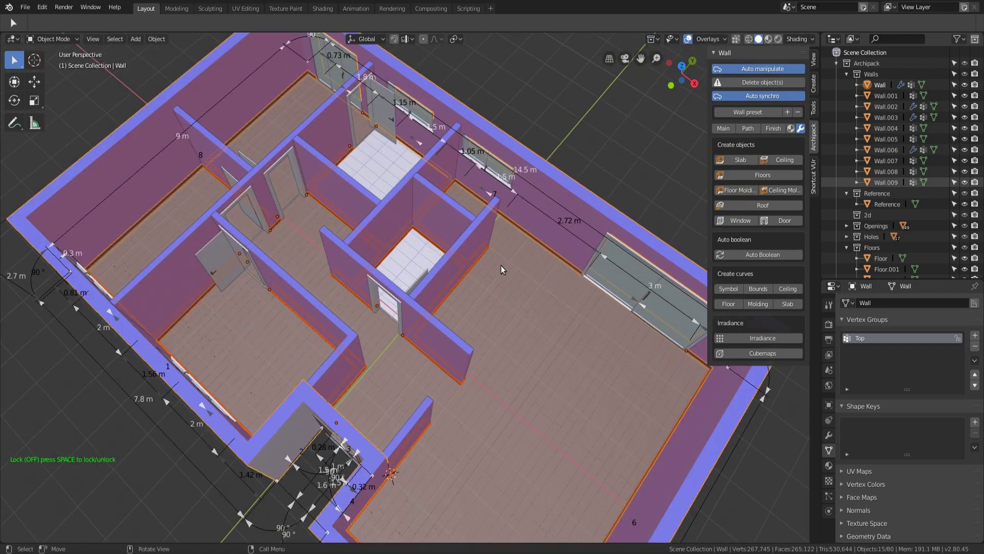
# Step: Isolate the floor moldings by hiding the Walls and Floors collections
pyautogui.click(965, 73)
pyautogui.click(847, 74)
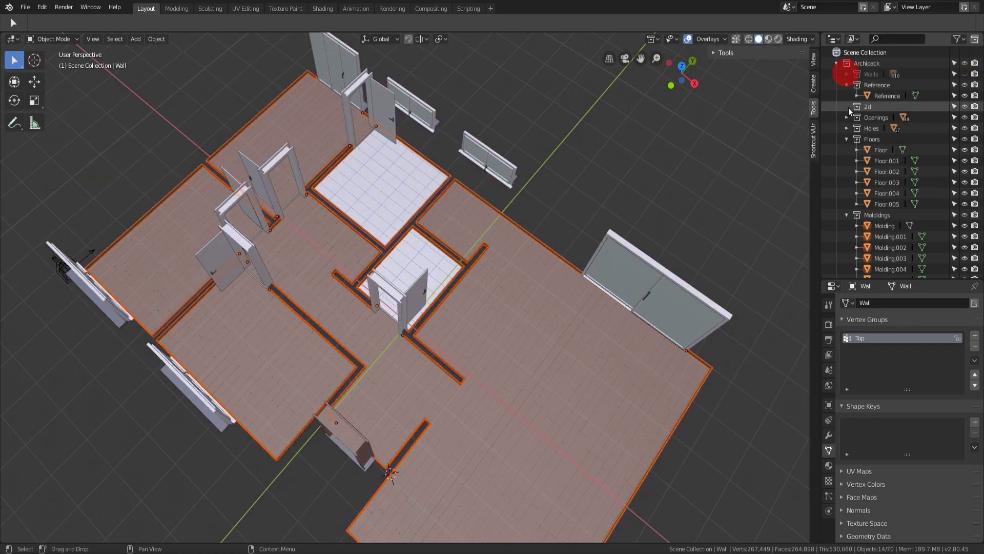
pyautogui.click(847, 85)
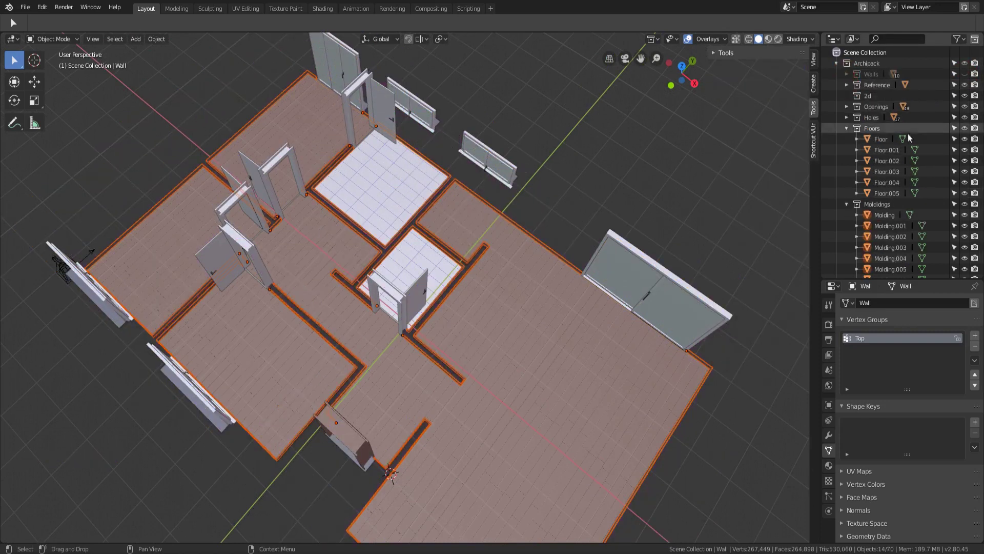
pyautogui.click(965, 128)
pyautogui.scroll(3, 355, 223)
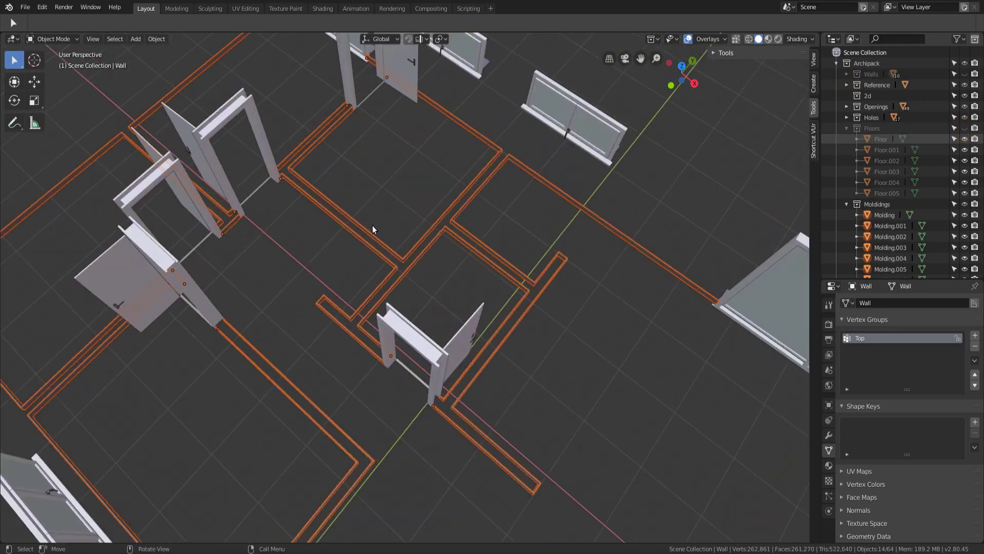
# Step: Delete the floor moldings of the two tiled rooms
pyautogui.click(368, 231)
pyautogui.click(418, 249)
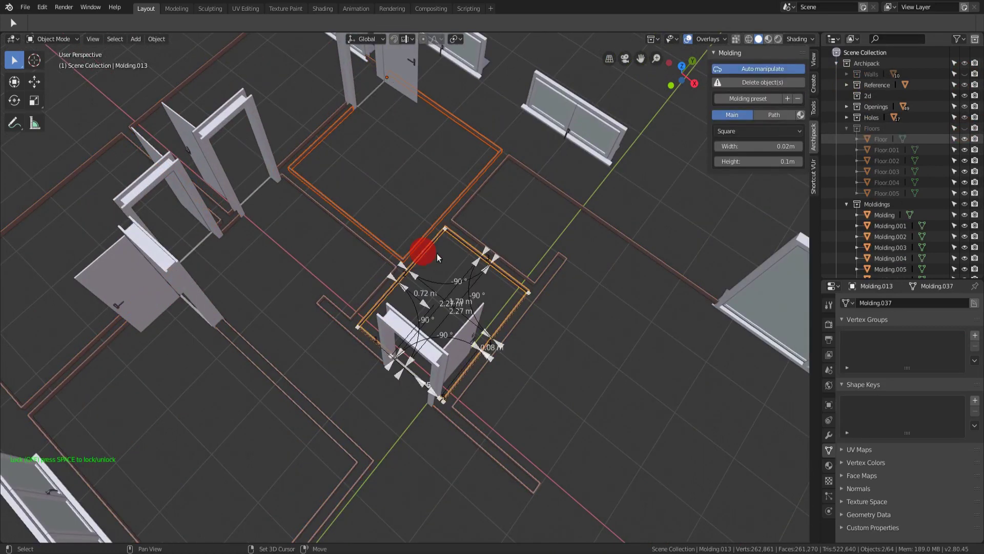
pyautogui.press('x')
pyautogui.click(445, 250)
pyautogui.scroll(-4, 432, 223)
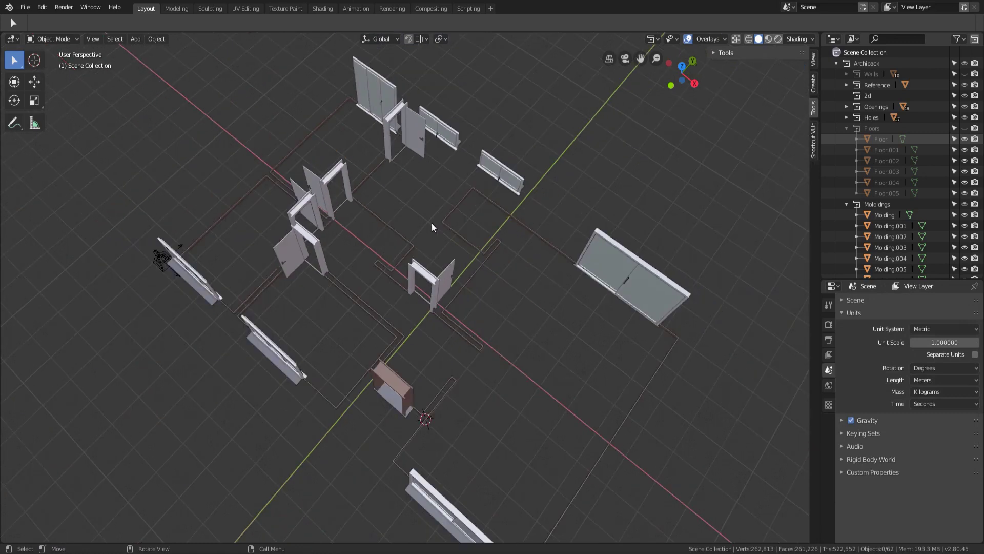
# Step: Show the Floors and Walls collections again and inspect the moldings inside the rooms
pyautogui.click(965, 128)
pyautogui.click(965, 74)
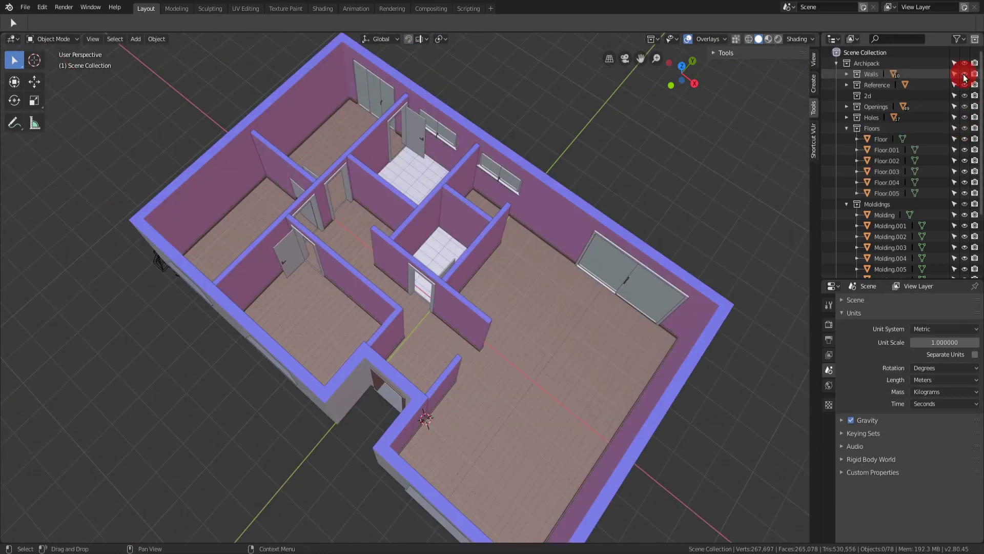
pyautogui.moveTo(477, 152); pyautogui.dragTo(522, 150, button='middle')
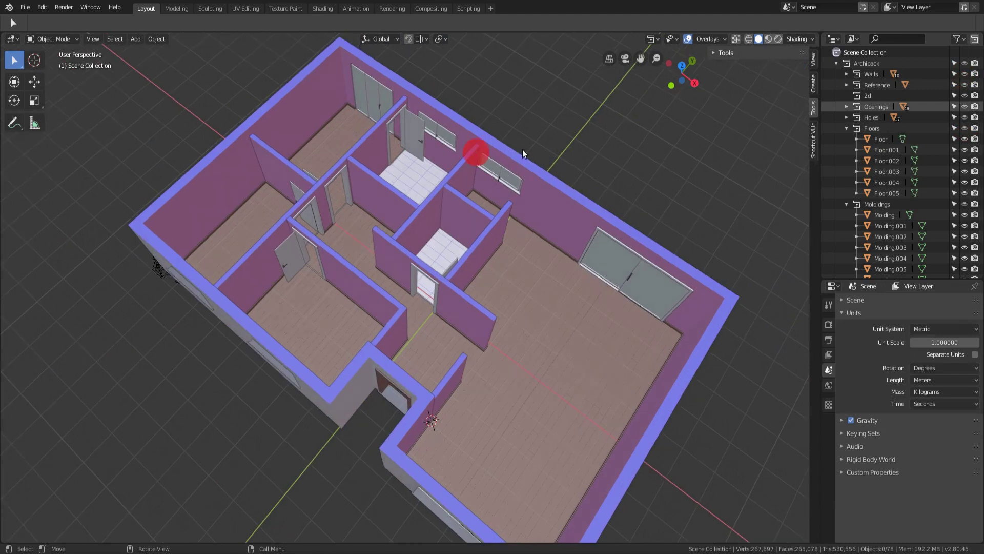
pyautogui.moveTo(509, 116)
pyautogui.mouseDown(button='middle')
pyautogui.moveTo(532, 136)
pyautogui.moveTo(517, 117)
pyautogui.mouseUp(button='middle')
pyautogui.scroll(-3, 570, 171)
pyautogui.scroll(6, 577, 178)
pyautogui.moveTo(518, 188)
pyautogui.mouseDown(button='middle')
pyautogui.moveTo(543, 198)
pyautogui.moveTo(535, 198)
pyautogui.mouseUp(button='middle')
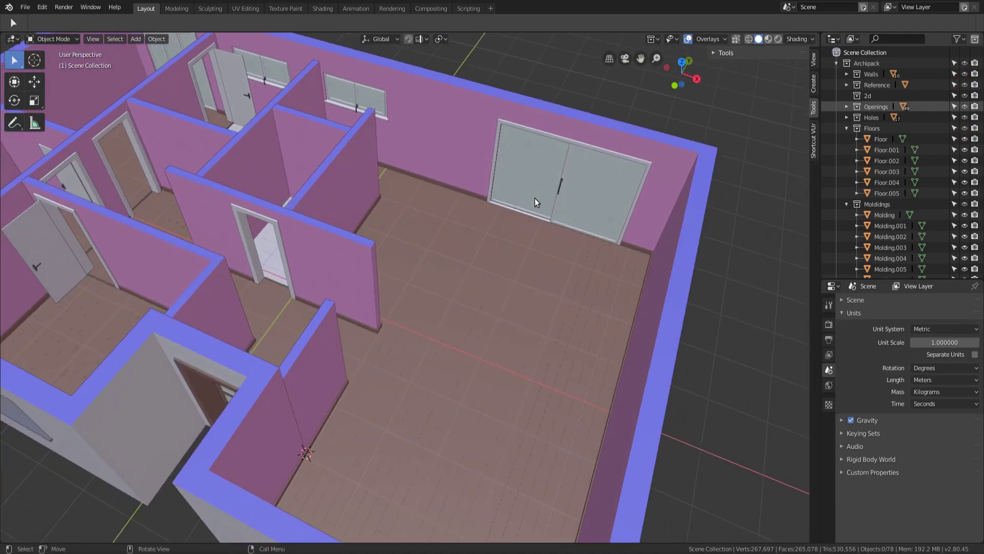
# Step: Open the parameters of the large living-room window and switch the viewport to material preview
pyautogui.click(585, 170)
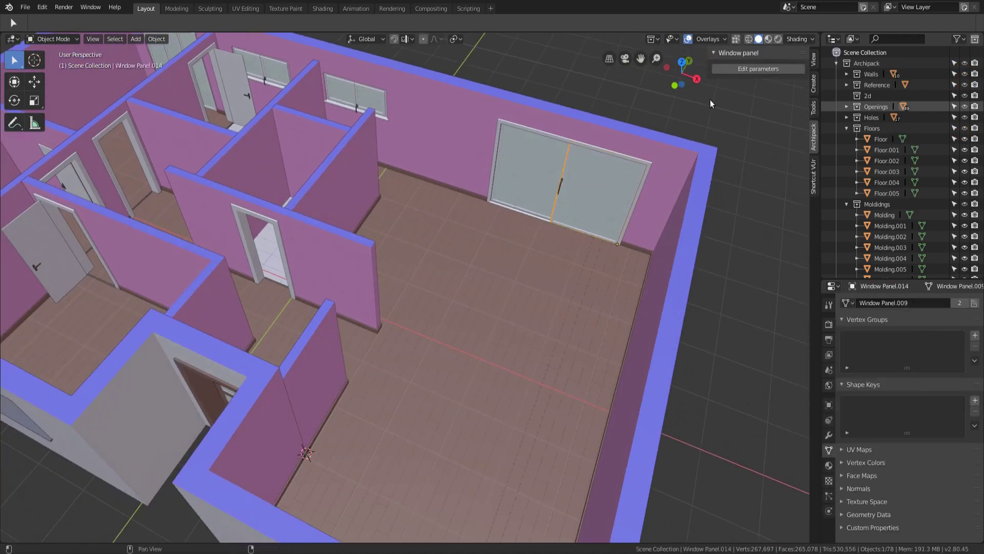
pyautogui.click(734, 70)
pyautogui.click(767, 40)
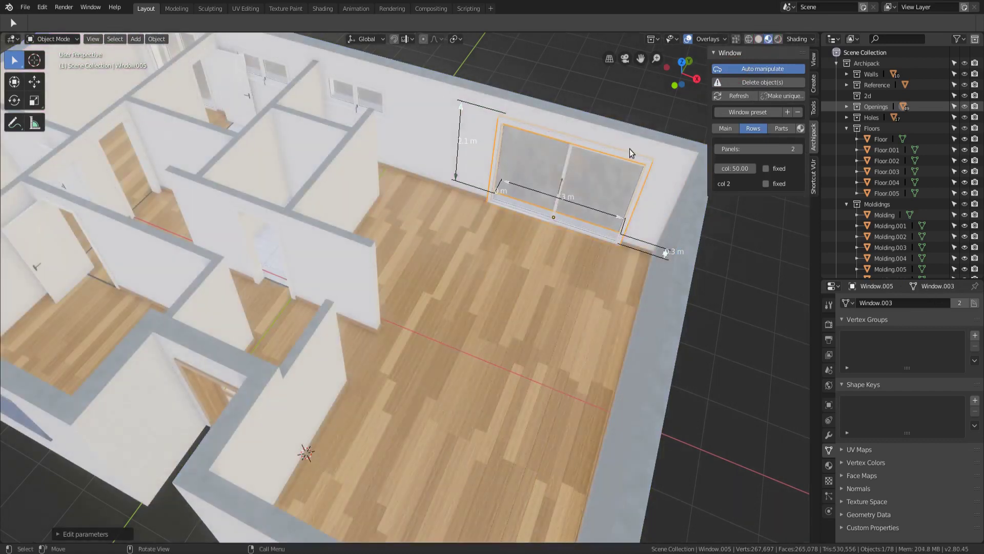
# Step: Slide the large window along the exterior wall until it is about 1.73 m from the living-room corner
pyautogui.click(630, 149)
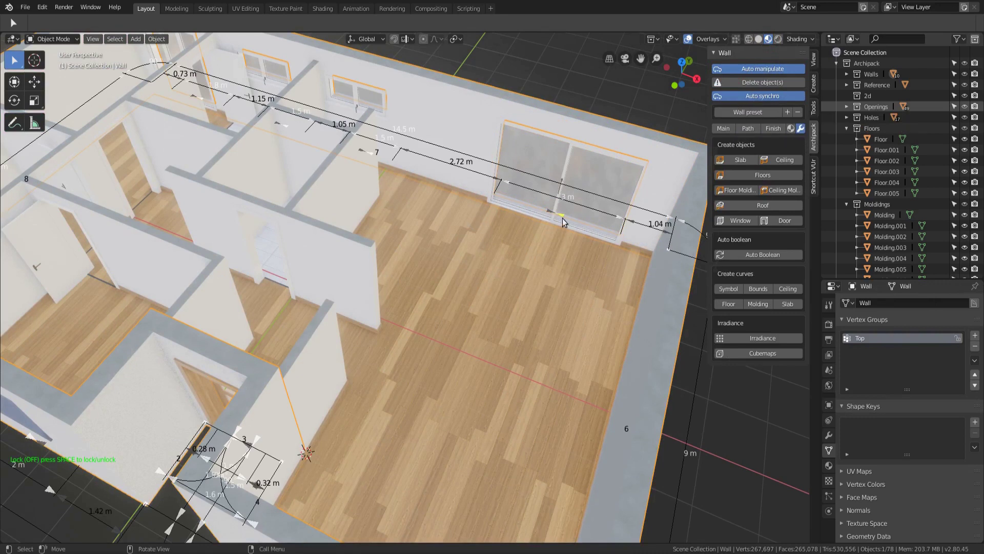
pyautogui.moveTo(561, 219); pyautogui.dragTo(531, 214)
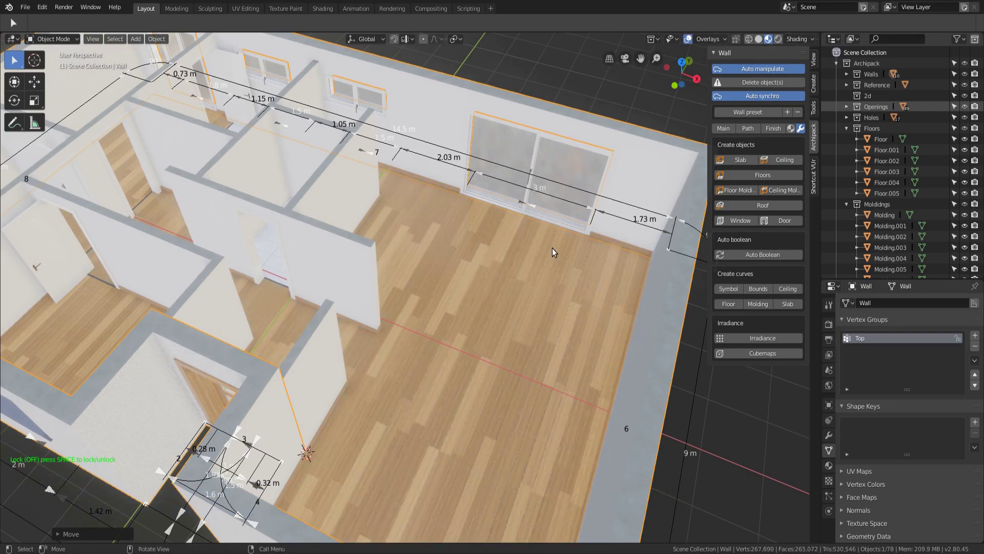
pyautogui.scroll(-4, 549, 231)
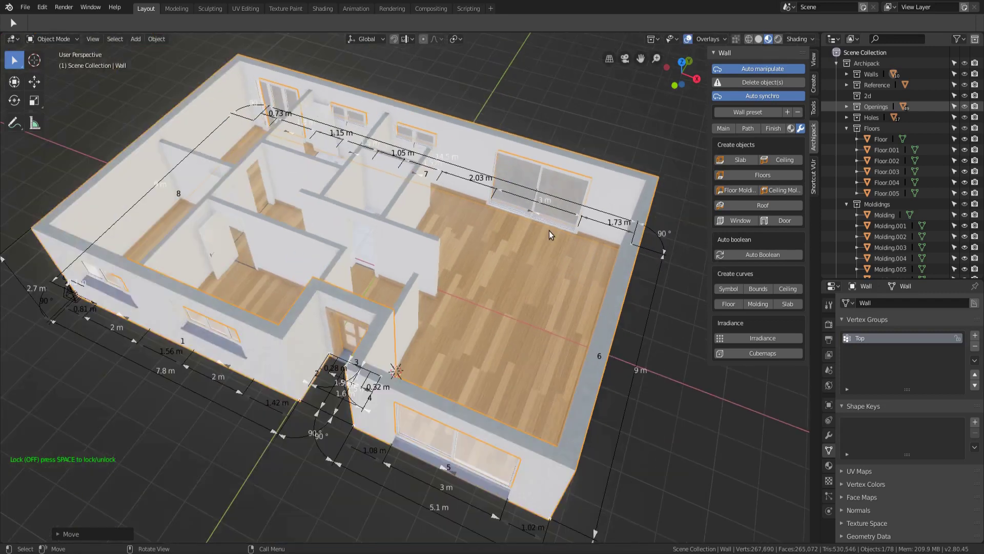
# Step: Slide the large window back along the exterior wall to about 1.06 m from the living-room corner
pyautogui.scroll(3, 549, 231)
pyautogui.scroll(2, 549, 231)
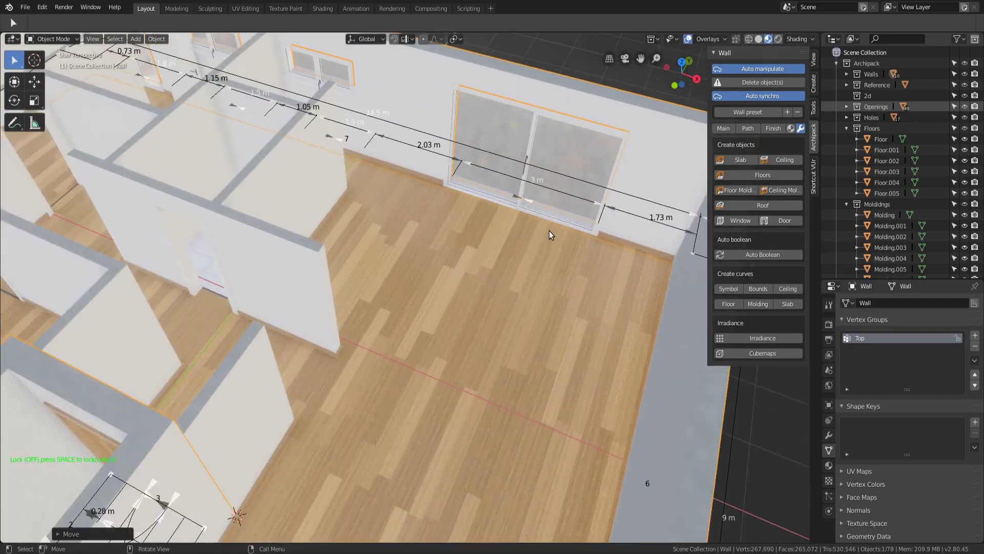
pyautogui.moveTo(531, 202); pyautogui.dragTo(568, 236)
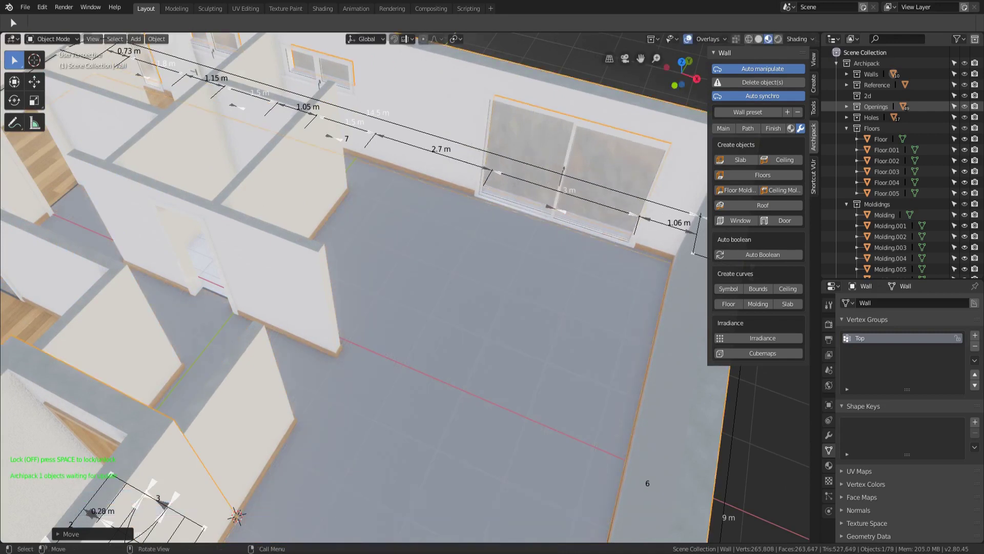
pyautogui.scroll(-5, 565, 267)
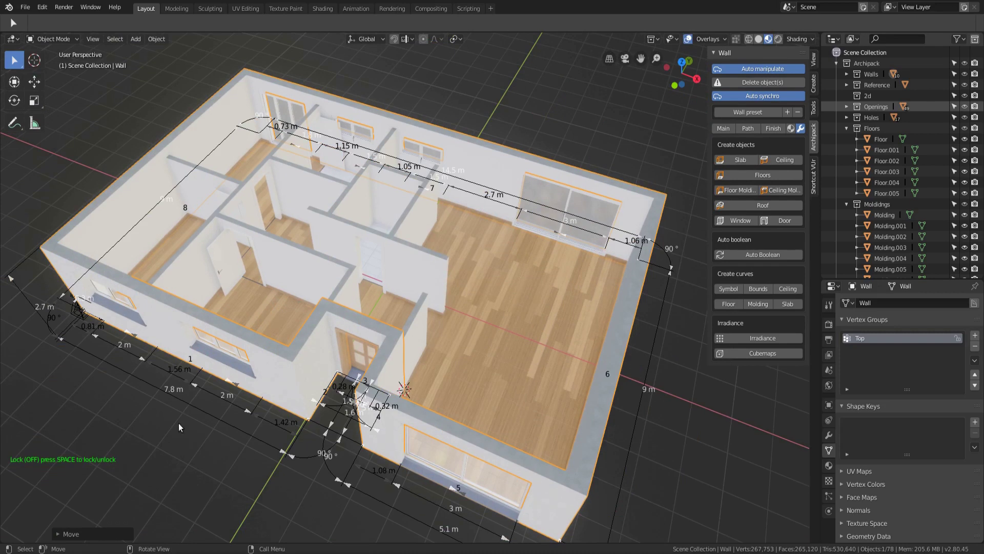
# Step: Slide the front bedroom's door along its interior wall until it is about 3.12 m from the exterior wall
pyautogui.moveTo(392, 245)
pyautogui.mouseDown(button='middle')
pyautogui.moveTo(515, 238)
pyautogui.moveTo(518, 229)
pyautogui.mouseUp(button='middle')
pyautogui.scroll(8, 444, 371)
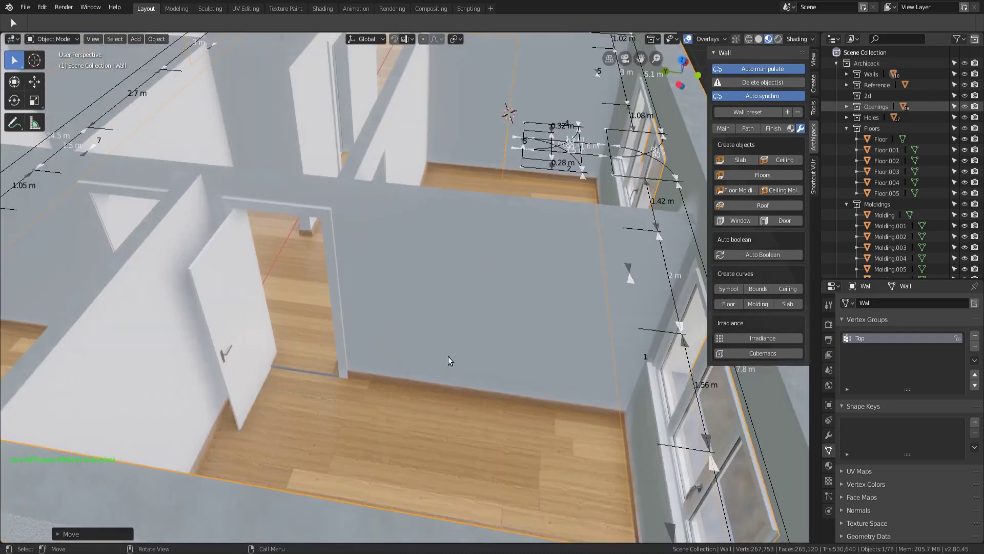
pyautogui.click(450, 331)
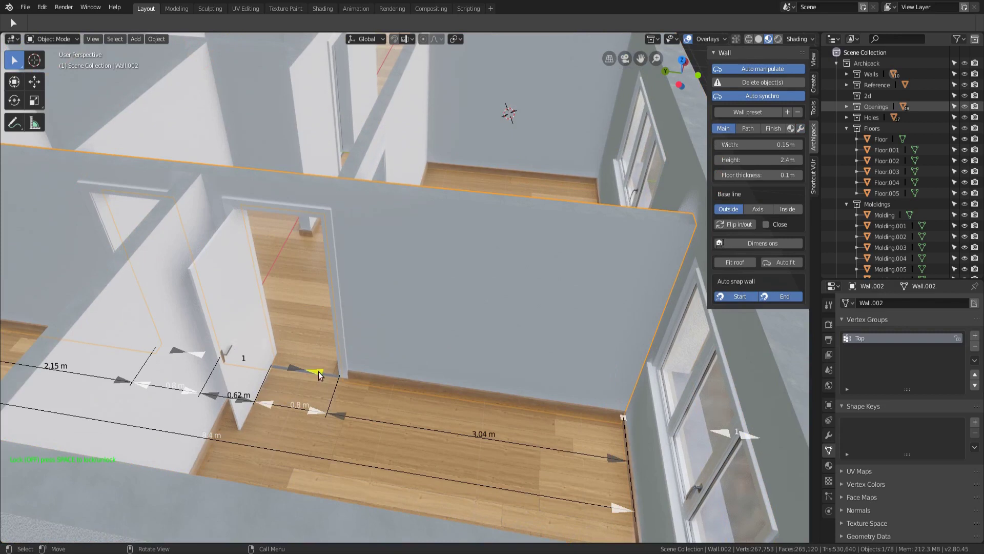
pyautogui.moveTo(318, 376); pyautogui.dragTo(449, 352)
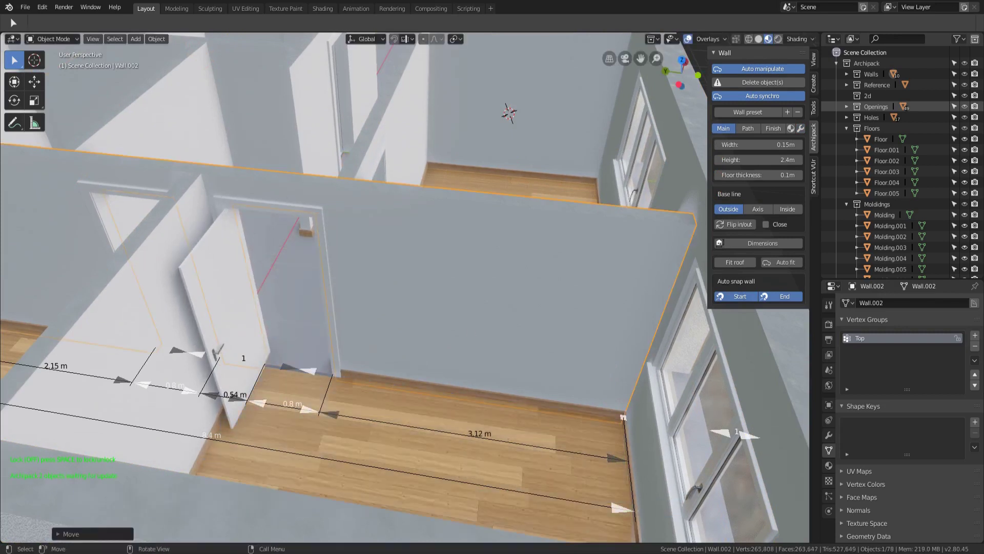
pyautogui.moveTo(468, 321)
pyautogui.mouseDown(button='middle')
pyautogui.moveTo(461, 289)
pyautogui.moveTo(467, 321)
pyautogui.moveTo(359, 310)
pyautogui.moveTo(415, 281)
pyautogui.moveTo(478, 330)
pyautogui.mouseUp(button='middle')
pyautogui.scroll(6, 482, 318)
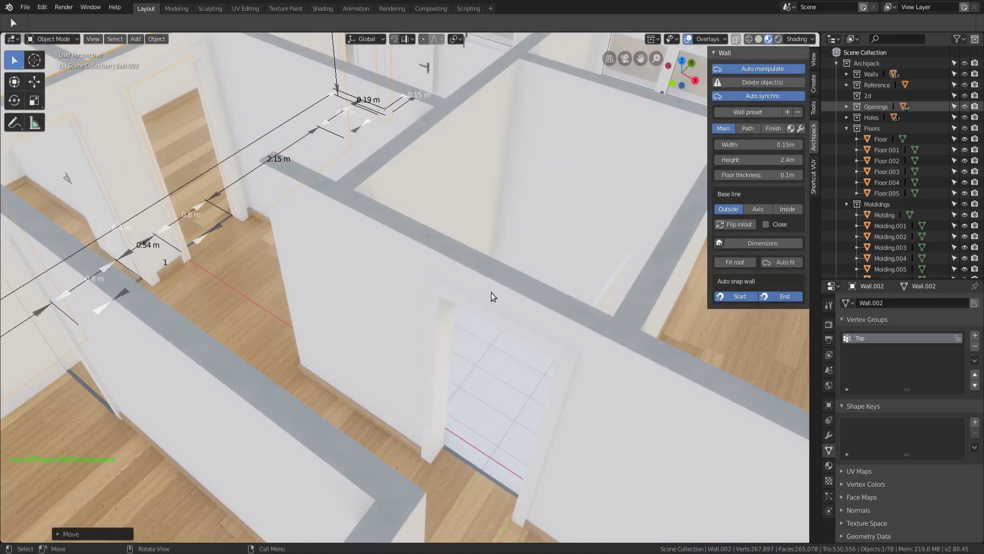
pyautogui.moveTo(506, 299); pyautogui.dragTo(499, 260, button='middle')
pyautogui.scroll(-6, 501, 315)
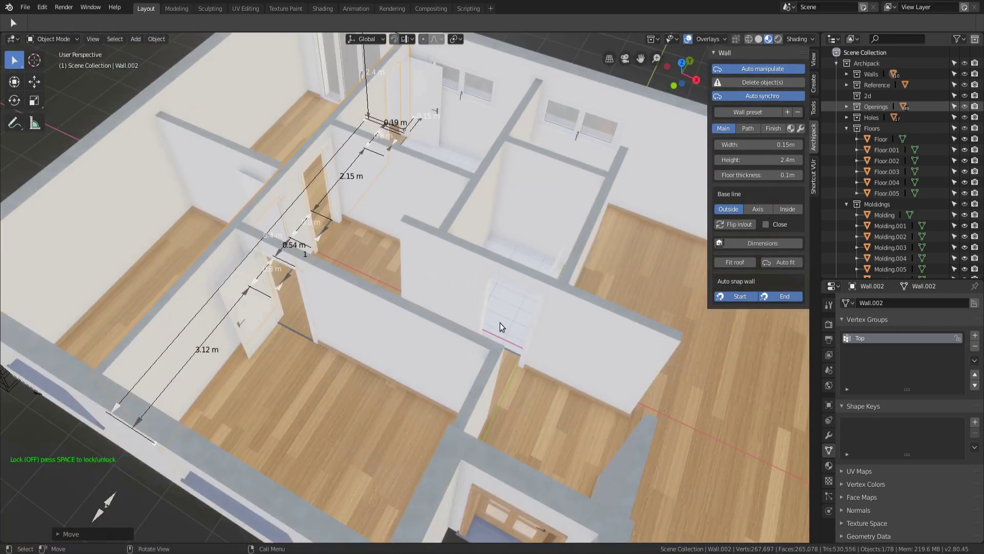
pyautogui.scroll(6, 500, 322)
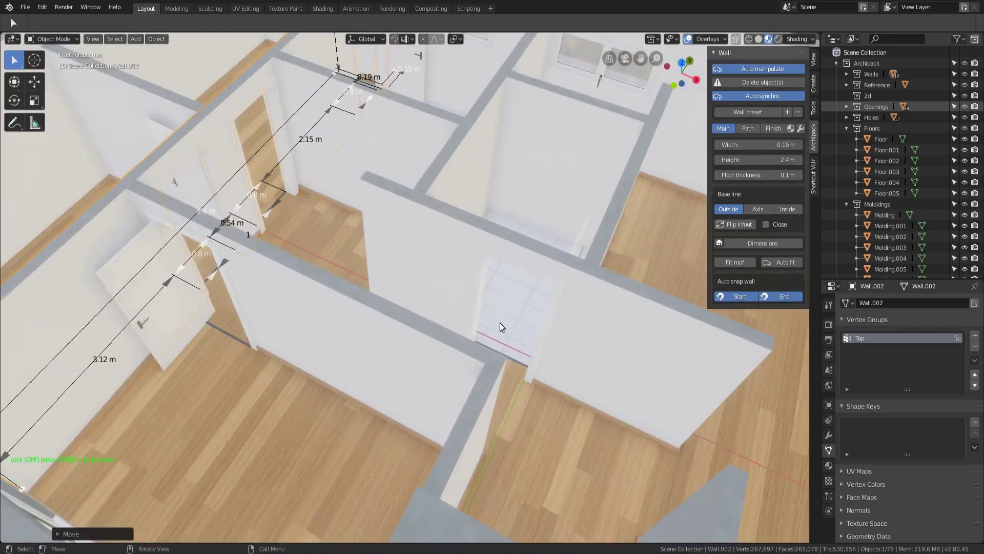
# Step: Turn off Auto synchro for the selected interior wall, keeping Auto manipulate enabled
pyautogui.click(751, 70)
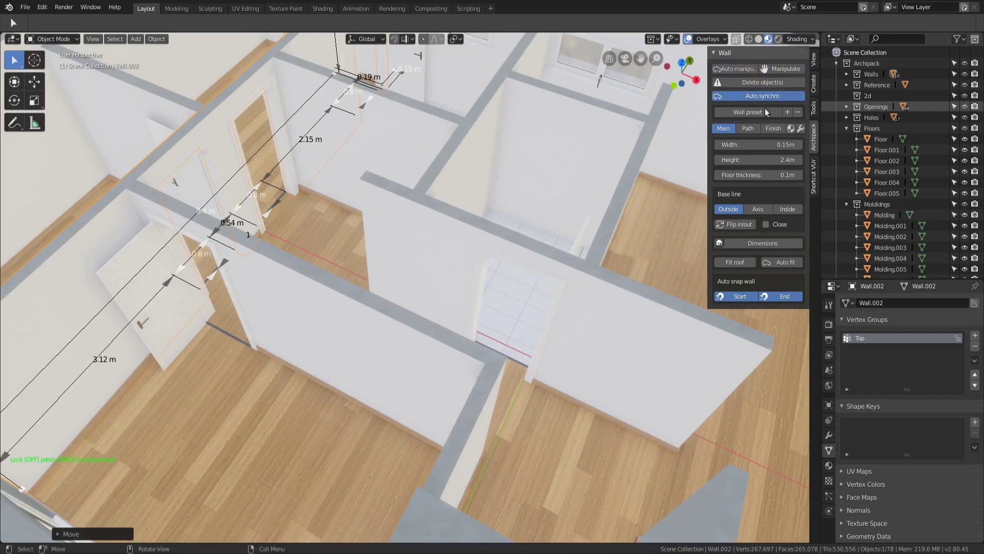
pyautogui.click(772, 95)
pyautogui.click(746, 69)
pyautogui.click(528, 267)
# Step: Slide the large living-room window along the exterior wall to leave about 2.82 m on its side away from the corner
pyautogui.moveTo(528, 267); pyautogui.dragTo(495, 261, button='middle')
pyautogui.scroll(-2, 493, 266)
pyautogui.scroll(-2, 538, 266)
pyautogui.scroll(6, 615, 264)
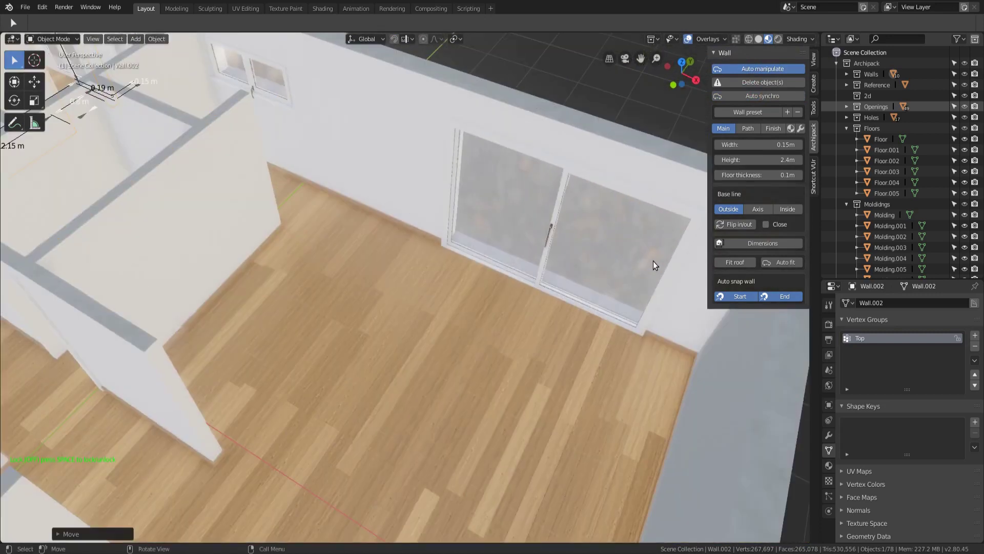
pyautogui.click(632, 166)
pyautogui.moveTo(554, 278)
pyautogui.mouseDown()
pyautogui.moveTo(474, 248)
pyautogui.moveTo(561, 284)
pyautogui.mouseUp()
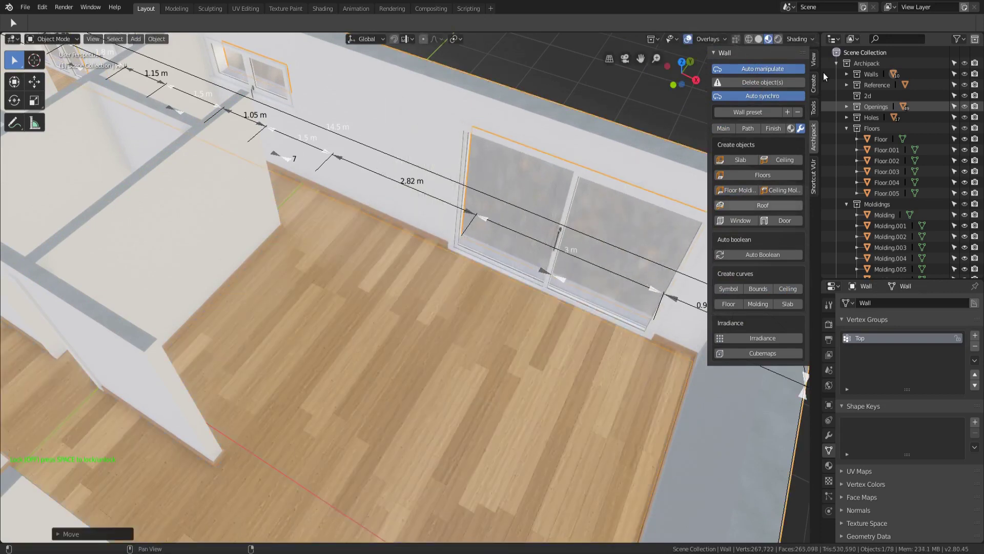
# Step: Try sliding the large window to about 1.52 m from the corner with the exterior wall's Auto synchro off, and revert both changes
pyautogui.click(788, 98)
pyautogui.moveTo(562, 280); pyautogui.dragTo(524, 264)
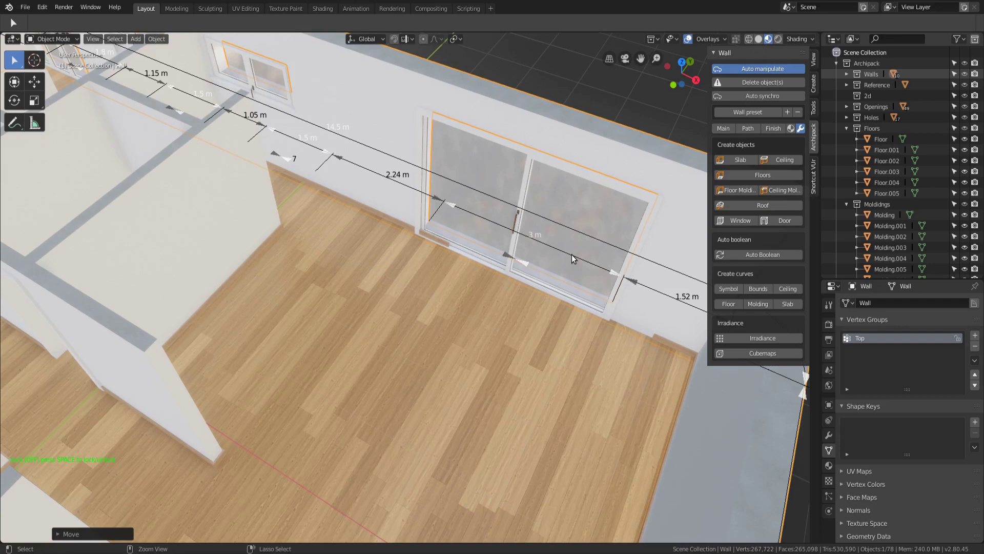
pyautogui.hotkey('ctrl', 'z')
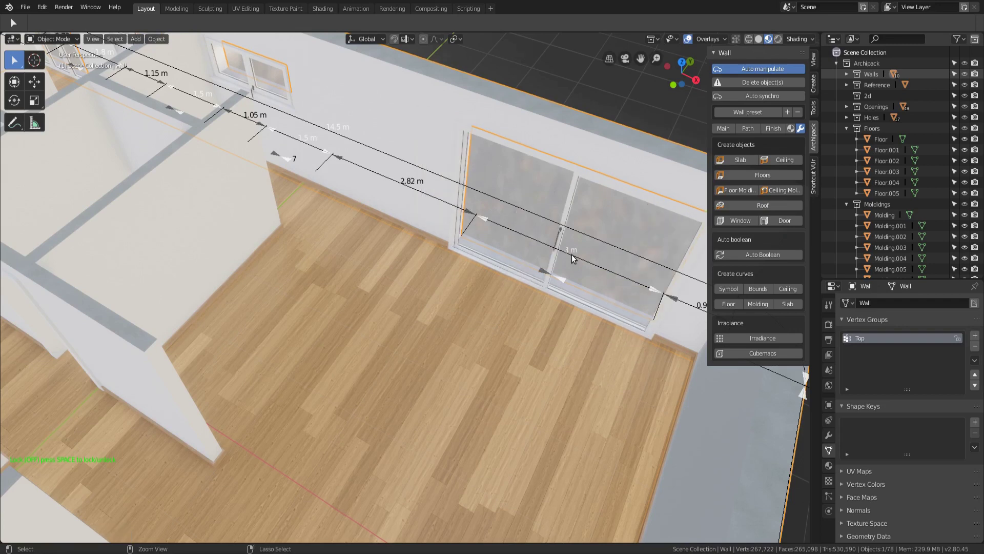
pyautogui.click(759, 94)
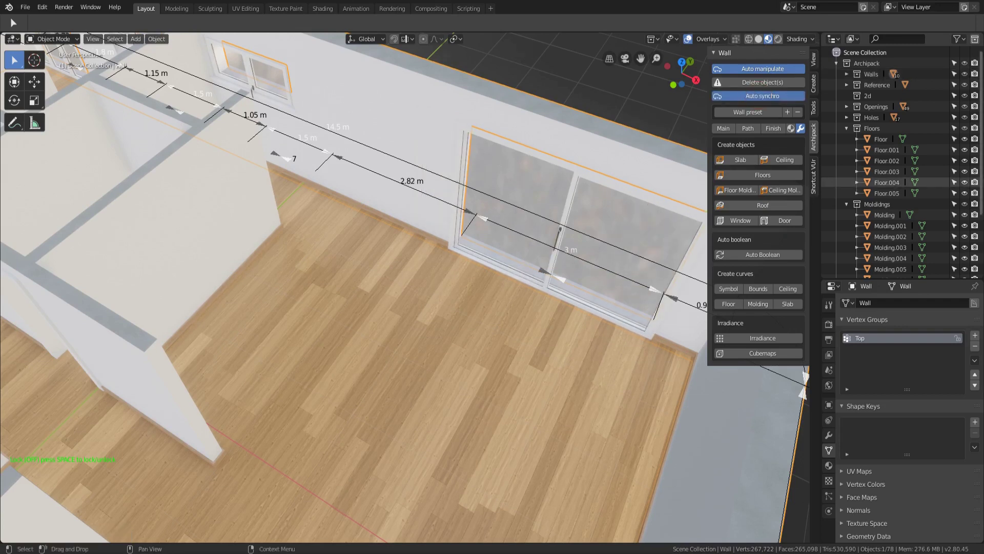